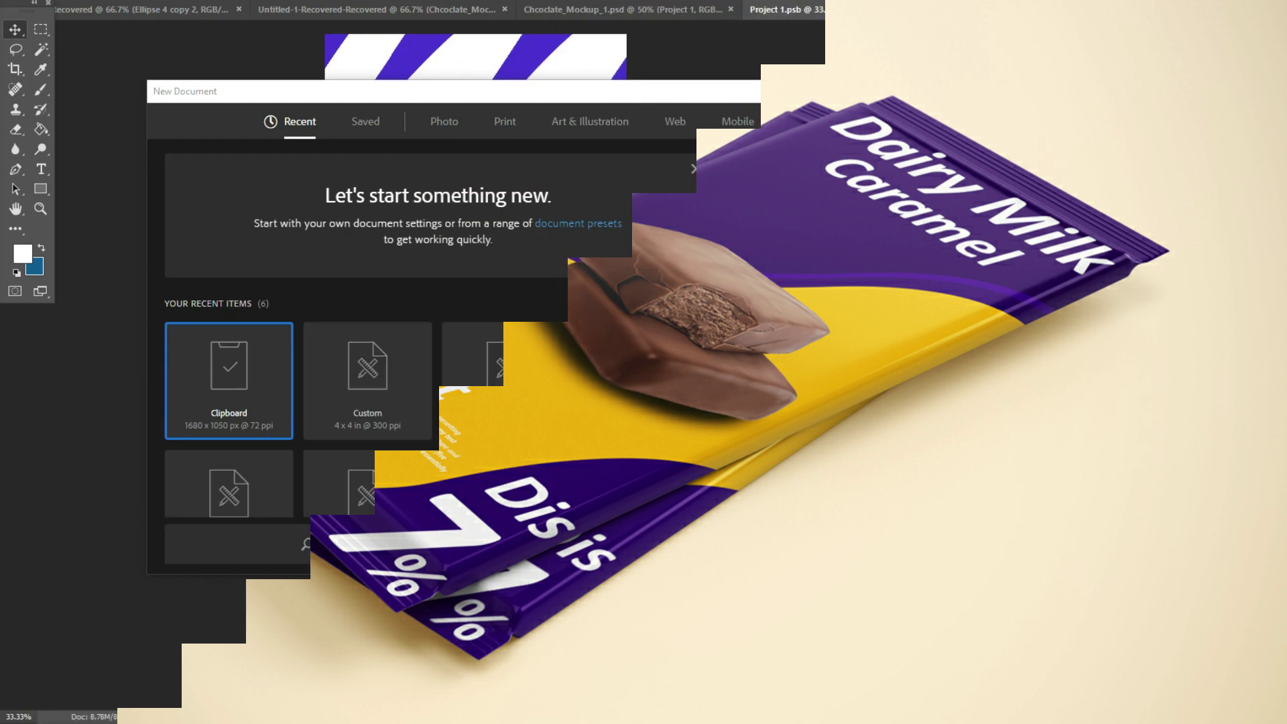
Create a white 16.403 x 36.086 inch document at 72 ppi.
key(BackSpace)
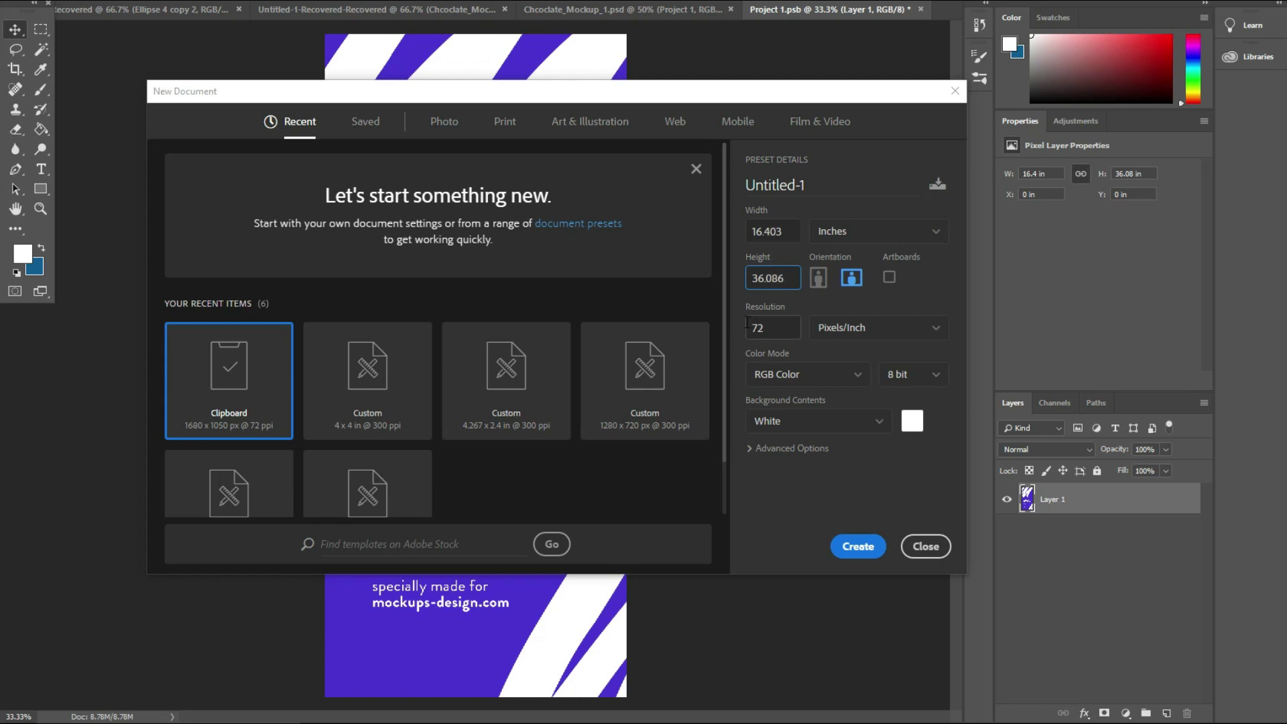
click(862, 546)
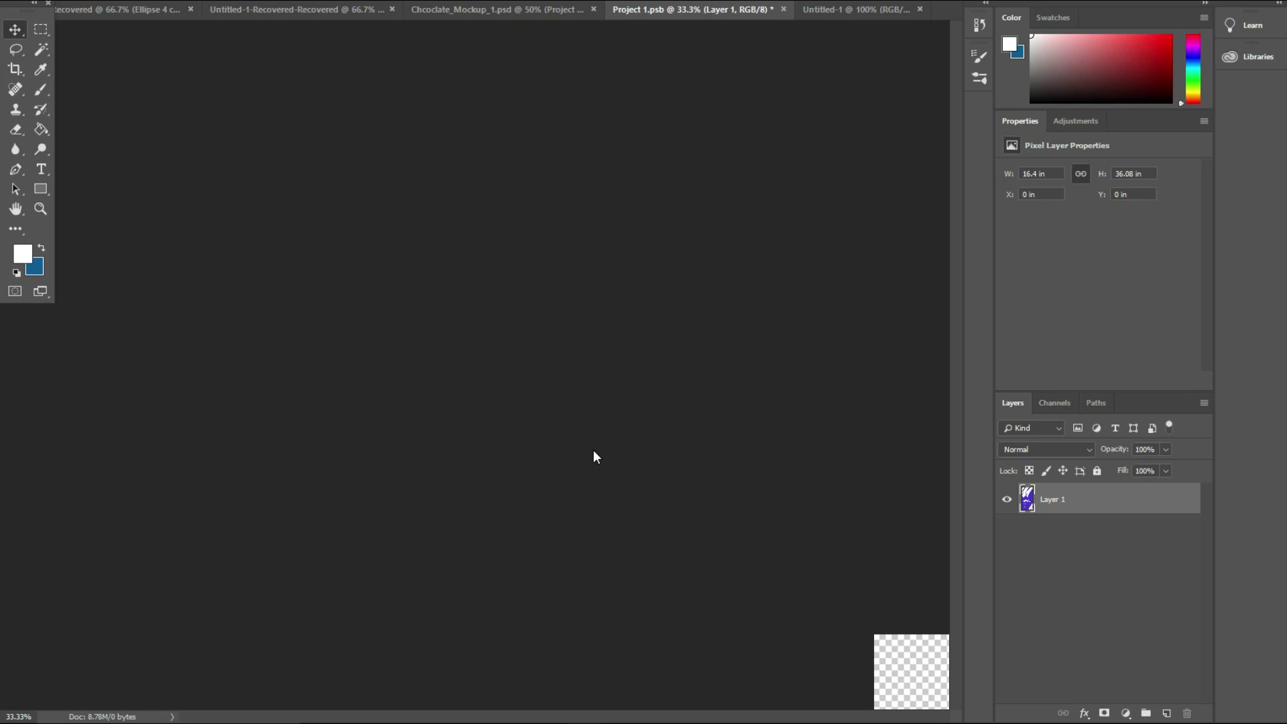
Add an empty Layer 1 and choose the standard Pen tool.
click(185, 161)
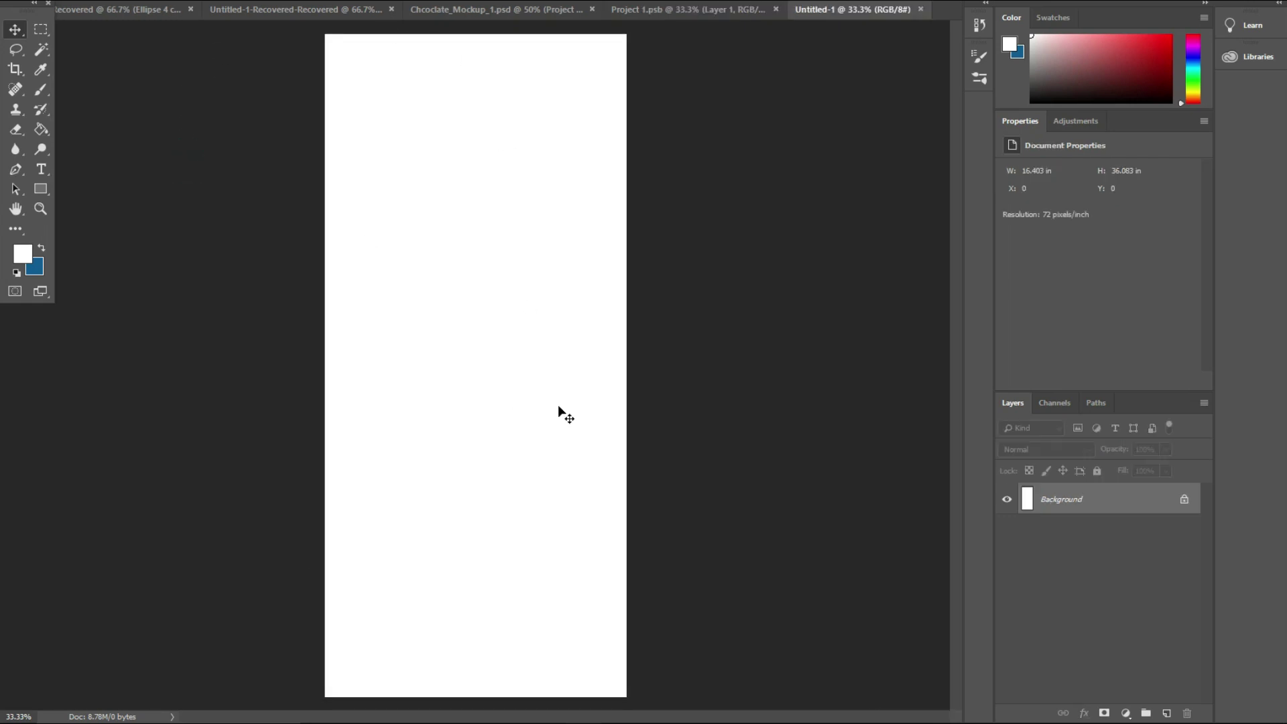
click(1168, 714)
click(186, 197)
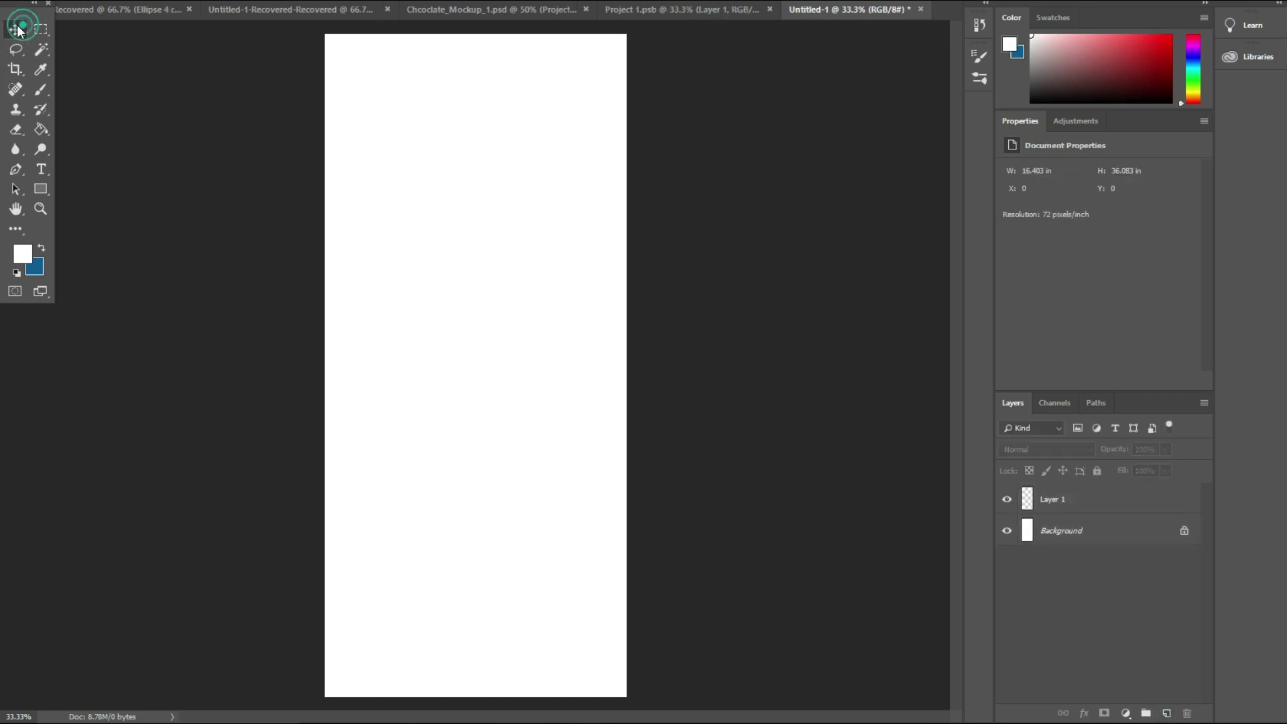
click(16, 170)
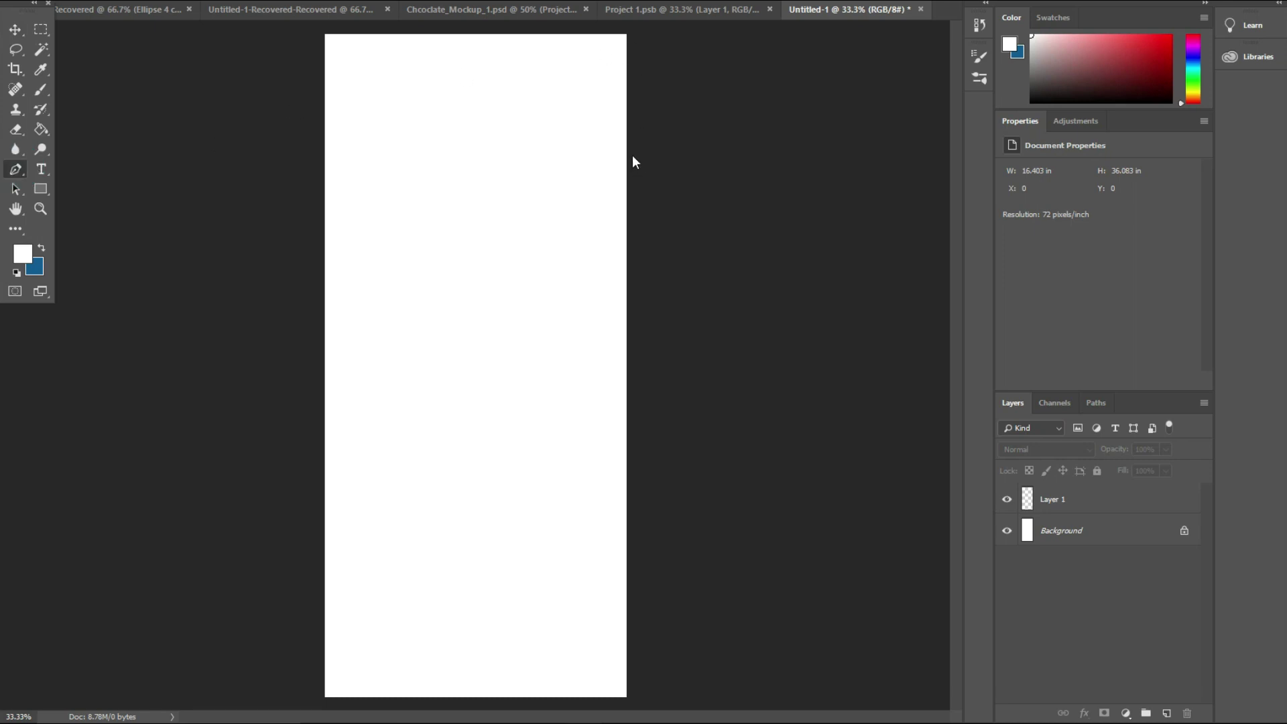
click(18, 173)
right_click(16, 167)
click(52, 169)
Draw a closed S-shaped wave path from the right edge to the left, closing along the top.
click(635, 181)
drag(441, 353, 446, 348)
drag(321, 349, 268, 294)
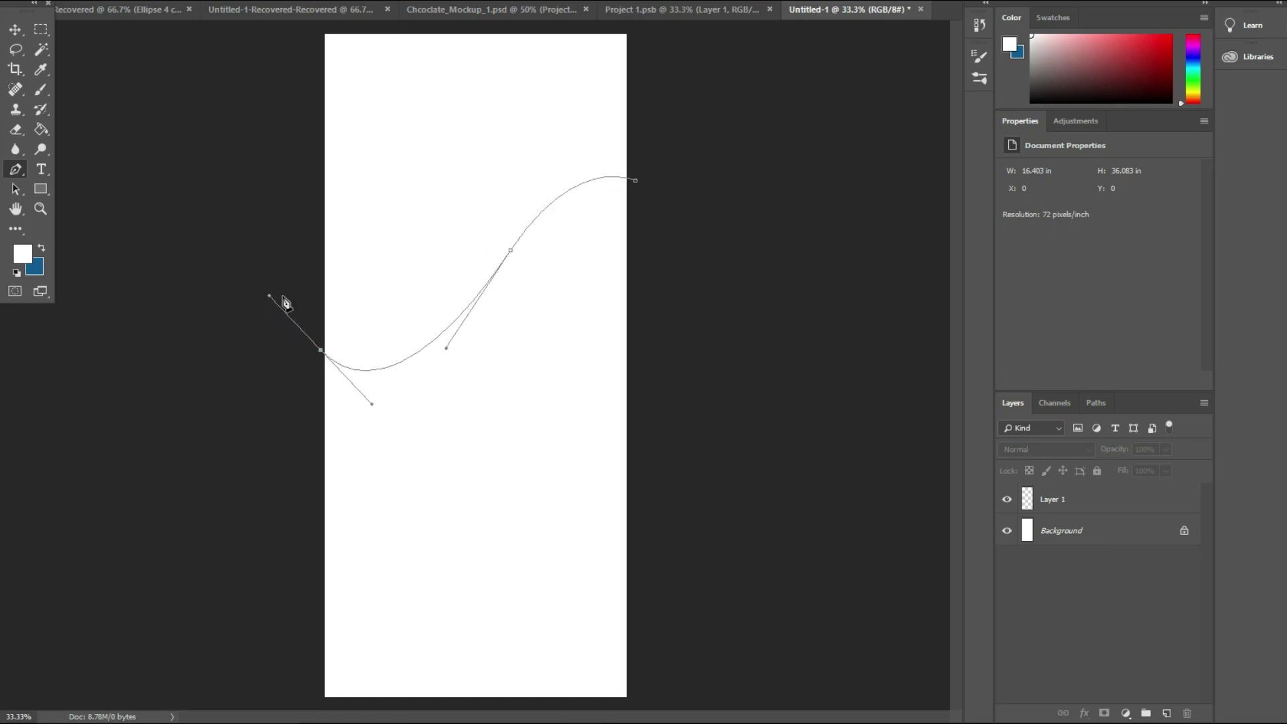
alt+click(320, 350)
click(320, 29)
click(635, 28)
click(636, 181)
Turn the wave path into an unfeathered selection and set the foreground colour to deep purple.
right_click(603, 141)
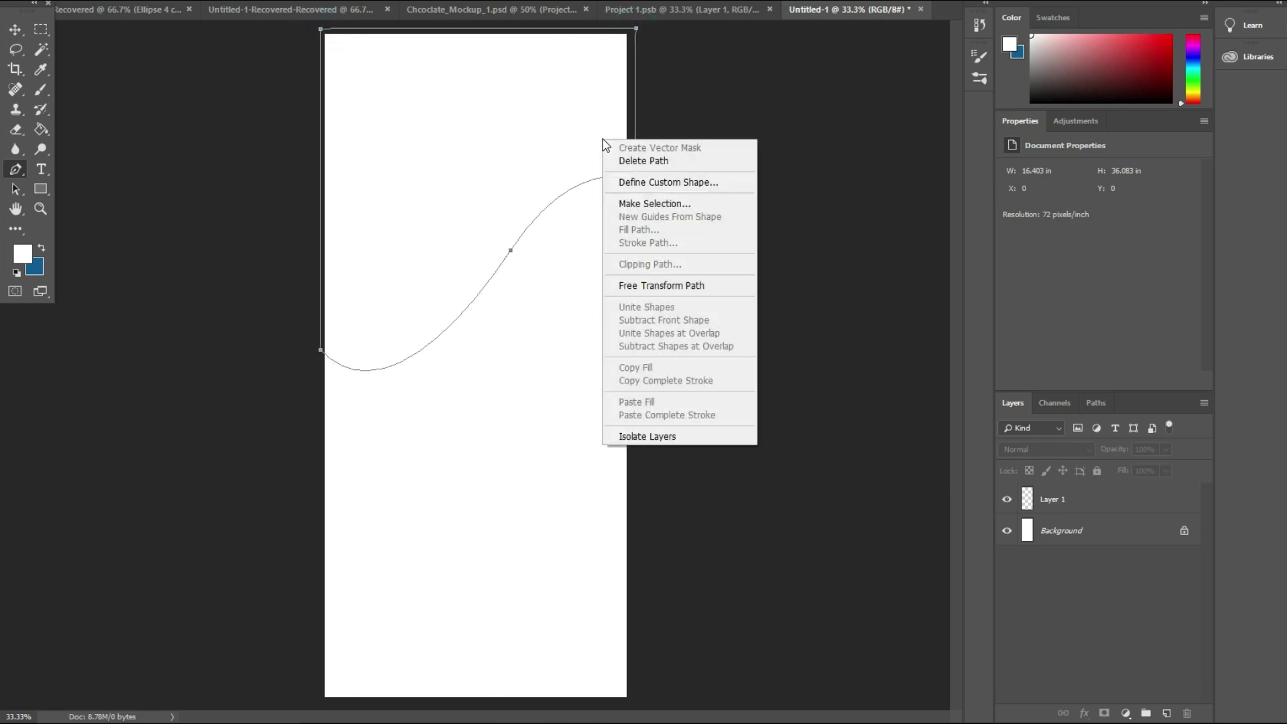
click(633, 203)
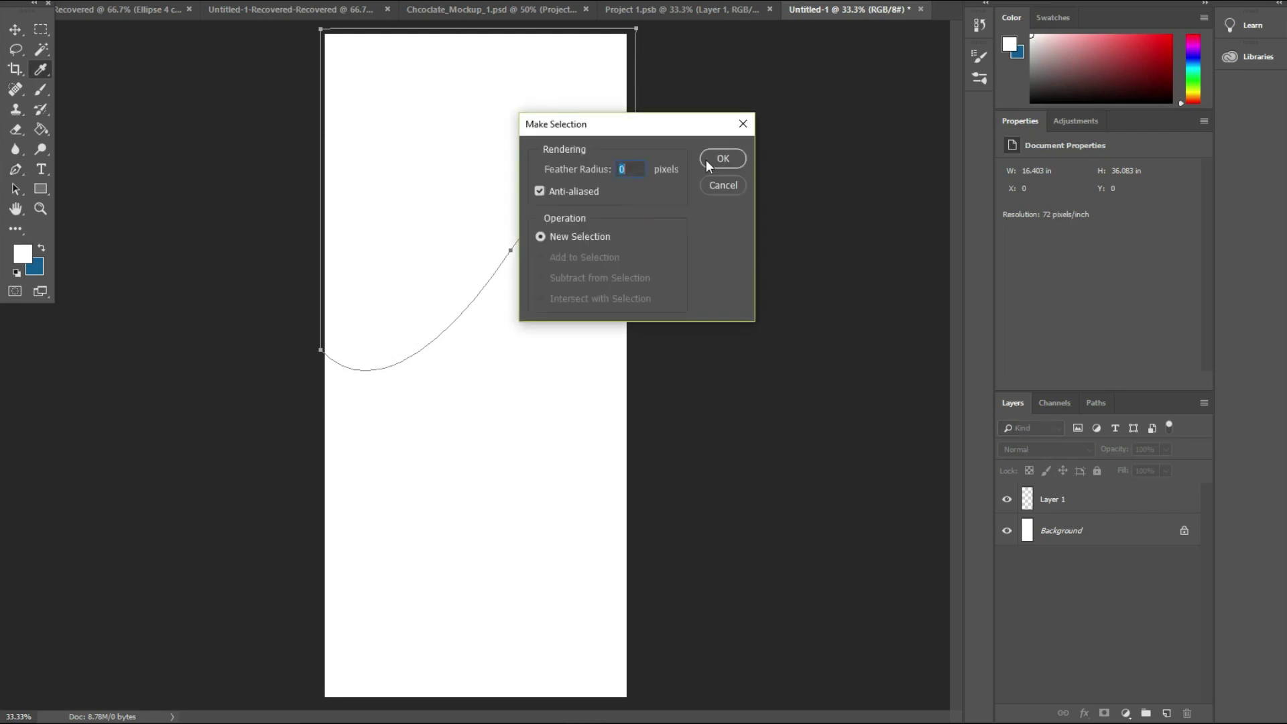
click(709, 158)
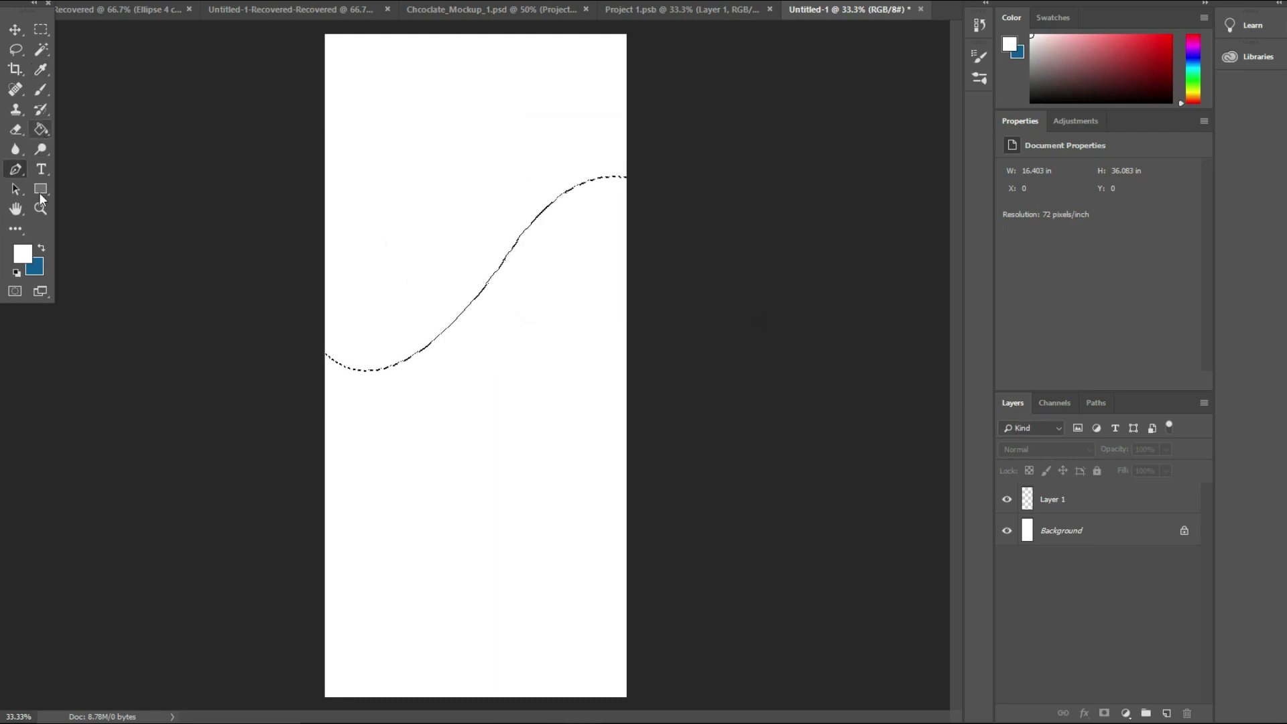
click(22, 253)
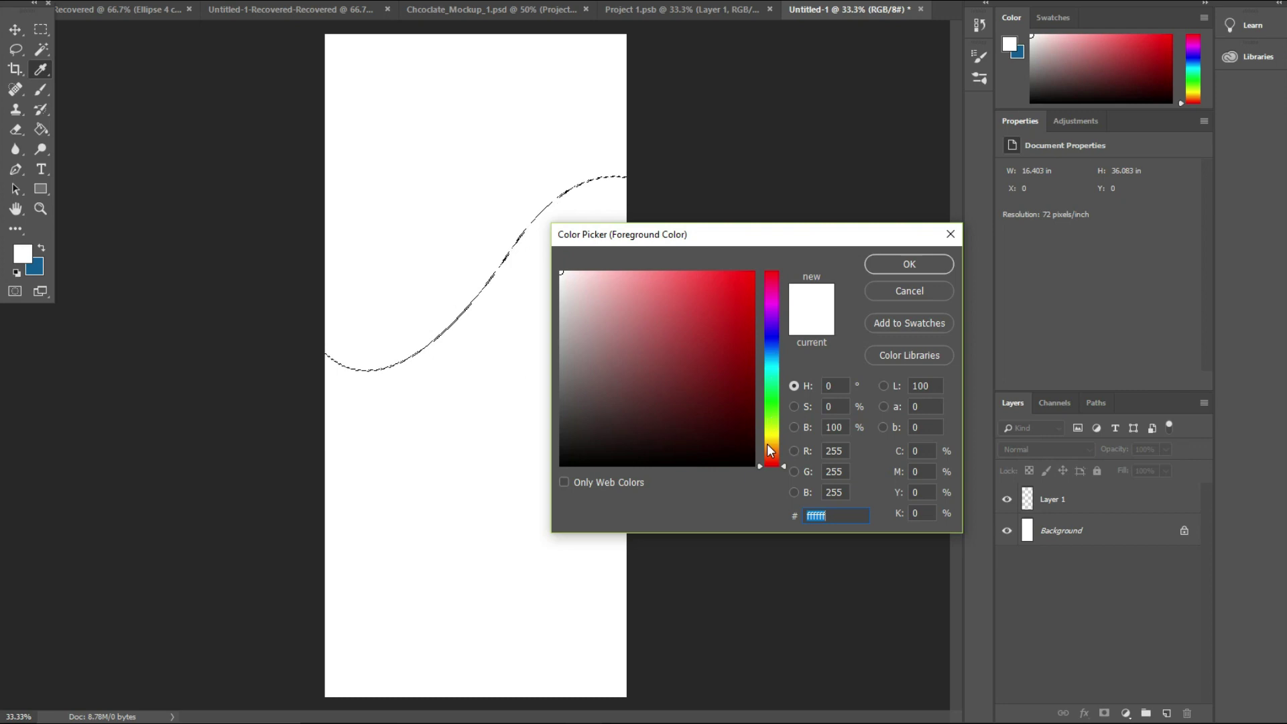
click(773, 322)
click(751, 309)
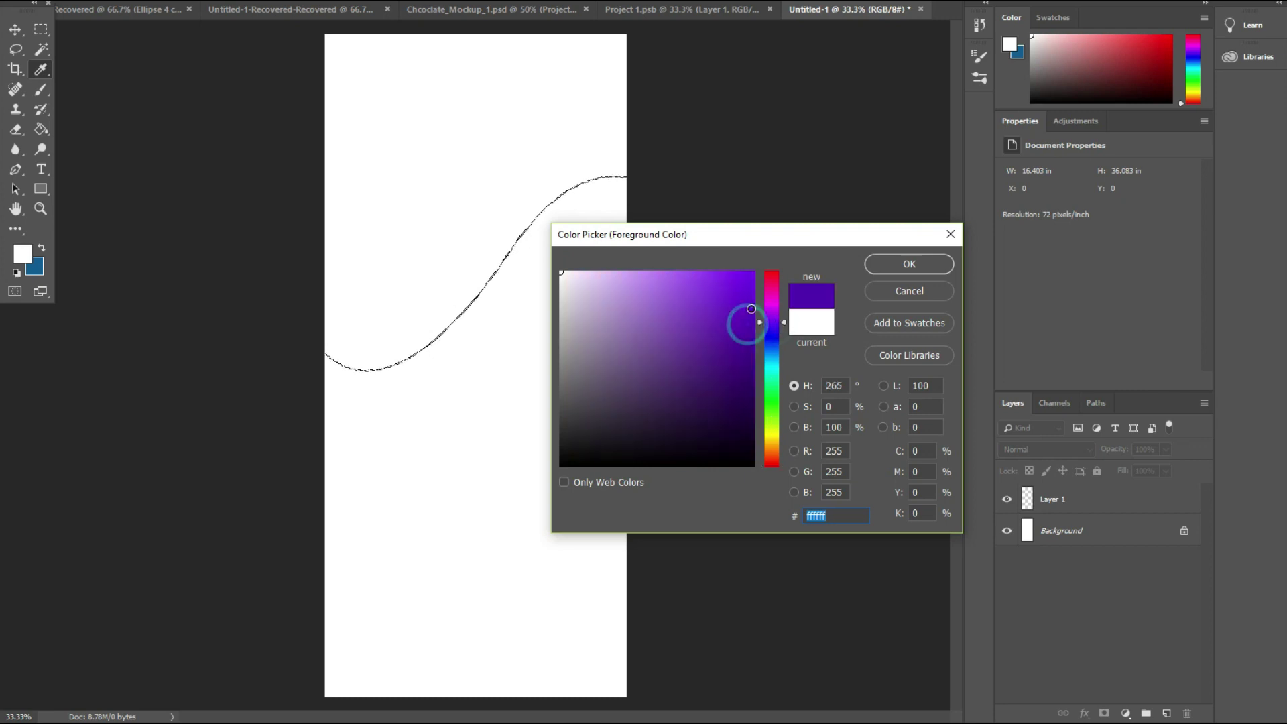
drag(753, 335, 753, 362)
click(909, 264)
Paint-bucket fill the area above the wave with purple on Layer 1, then deselect.
right_click(42, 129)
click(78, 140)
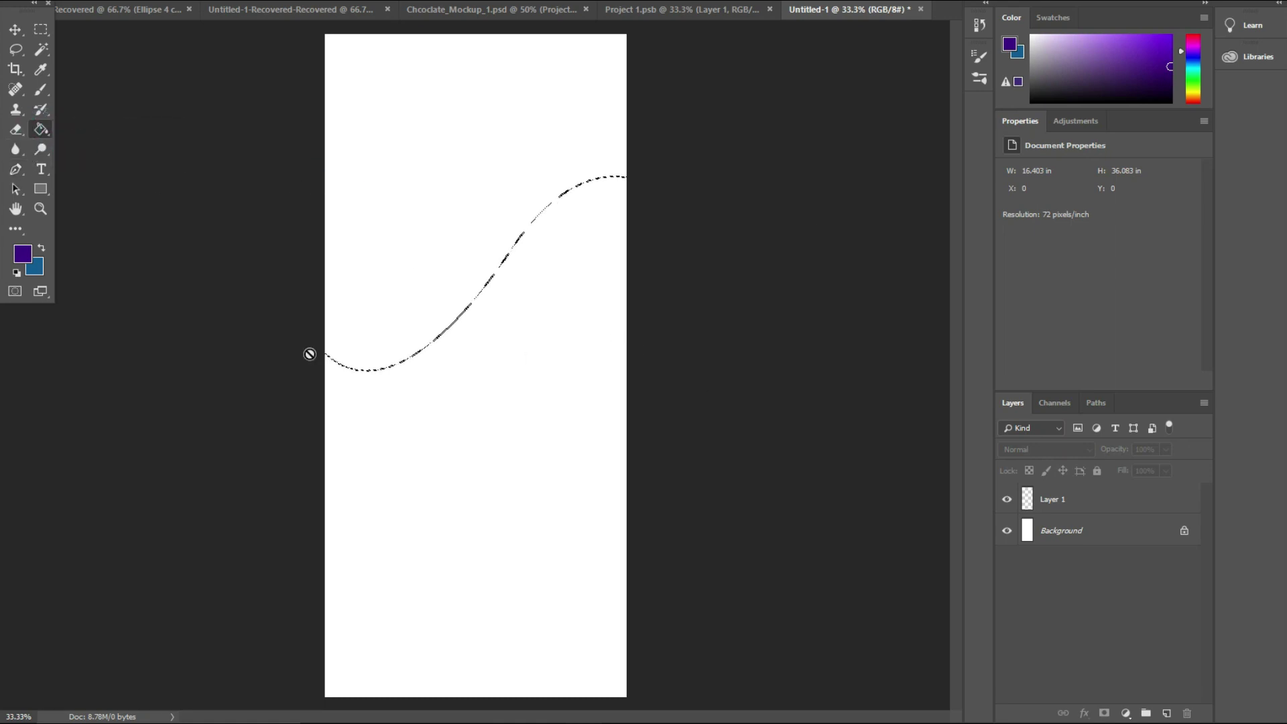
click(615, 243)
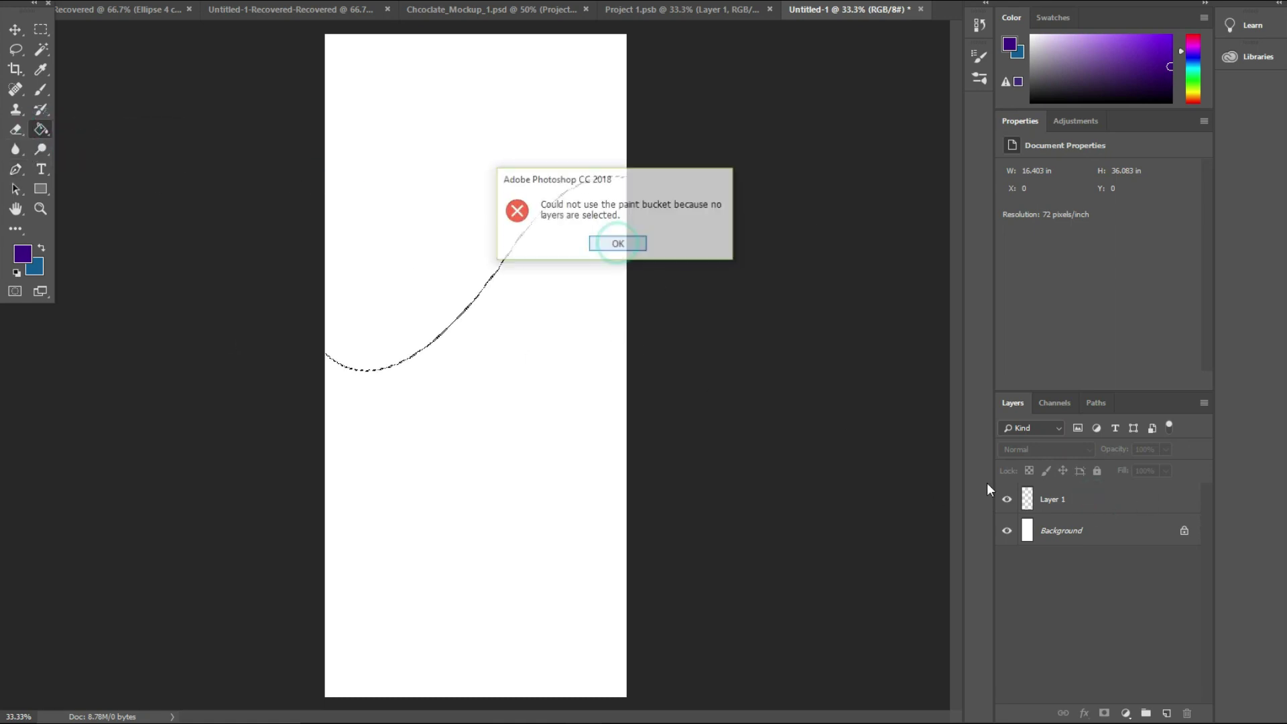
click(1092, 501)
click(451, 158)
click(15, 29)
key(ctrl+d)
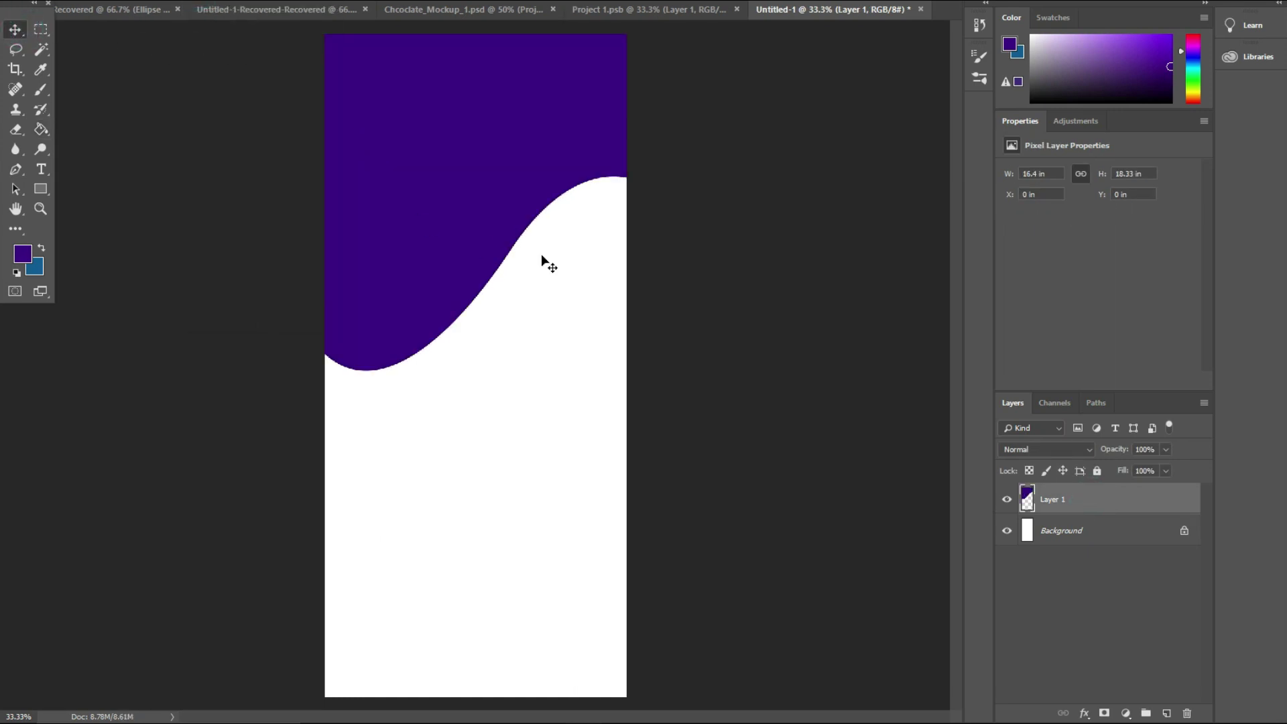
click(734, 273)
Duplicate Layer 1 and shift the copy about 1.25 inches lower.
click(475, 199)
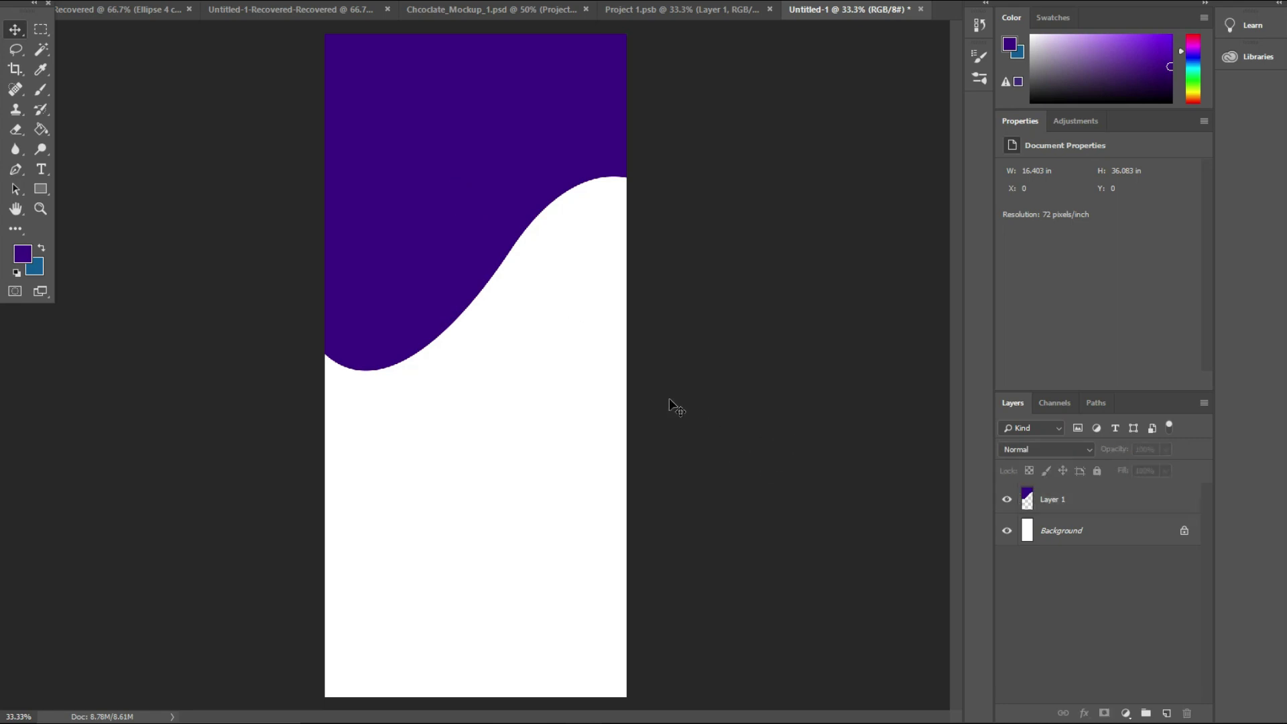
drag(1131, 506, 1167, 713)
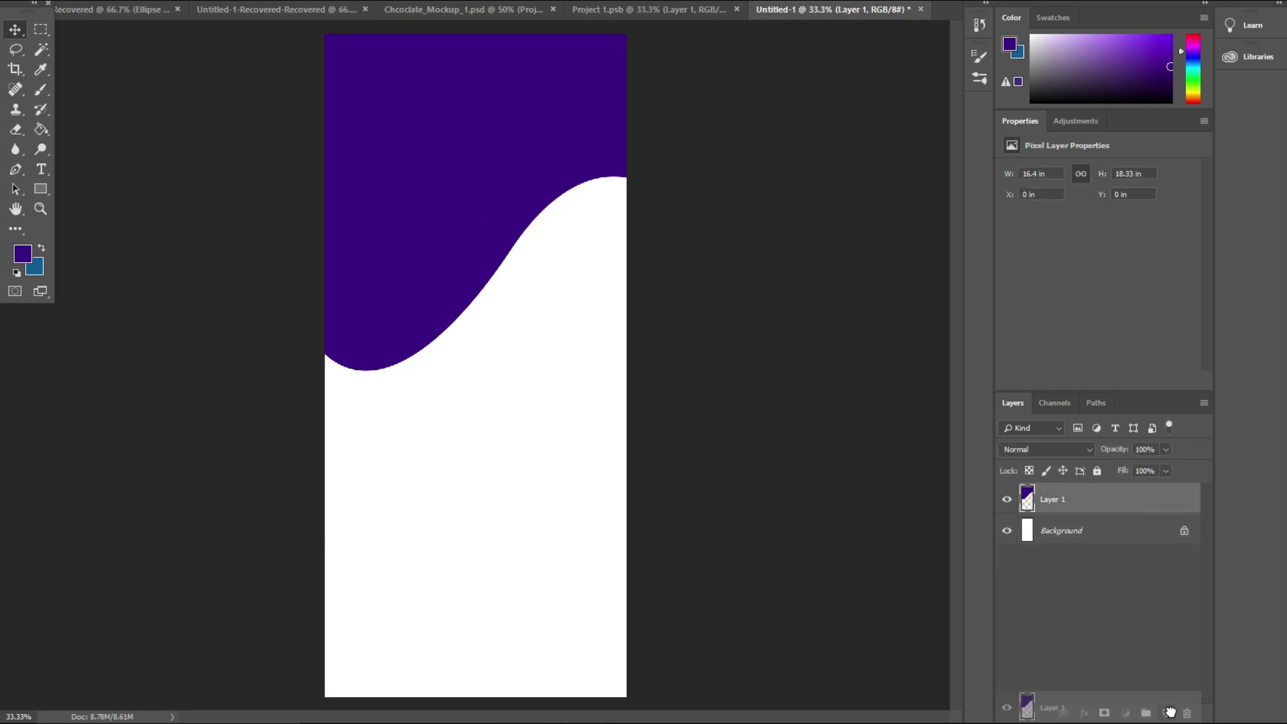
drag(468, 196, 469, 219)
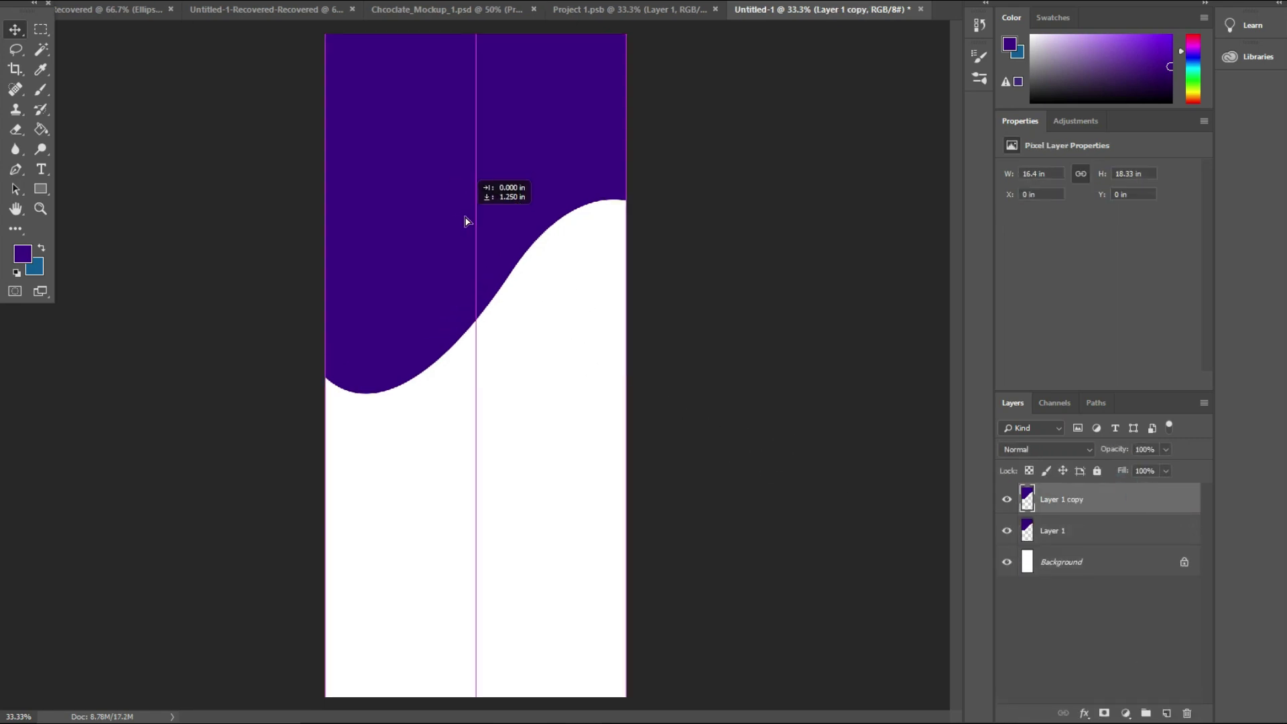
Darken the foreground purple and start a Color Overlay effect on the copy.
click(24, 258)
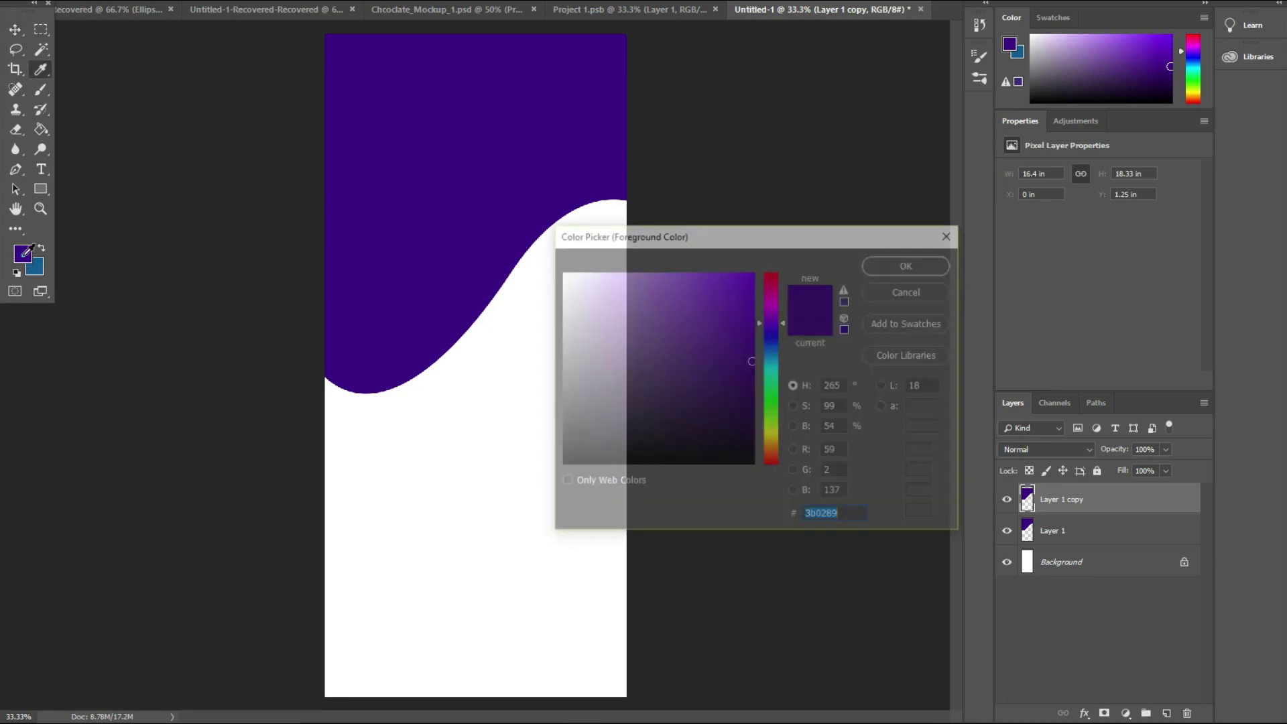
drag(752, 363, 753, 381)
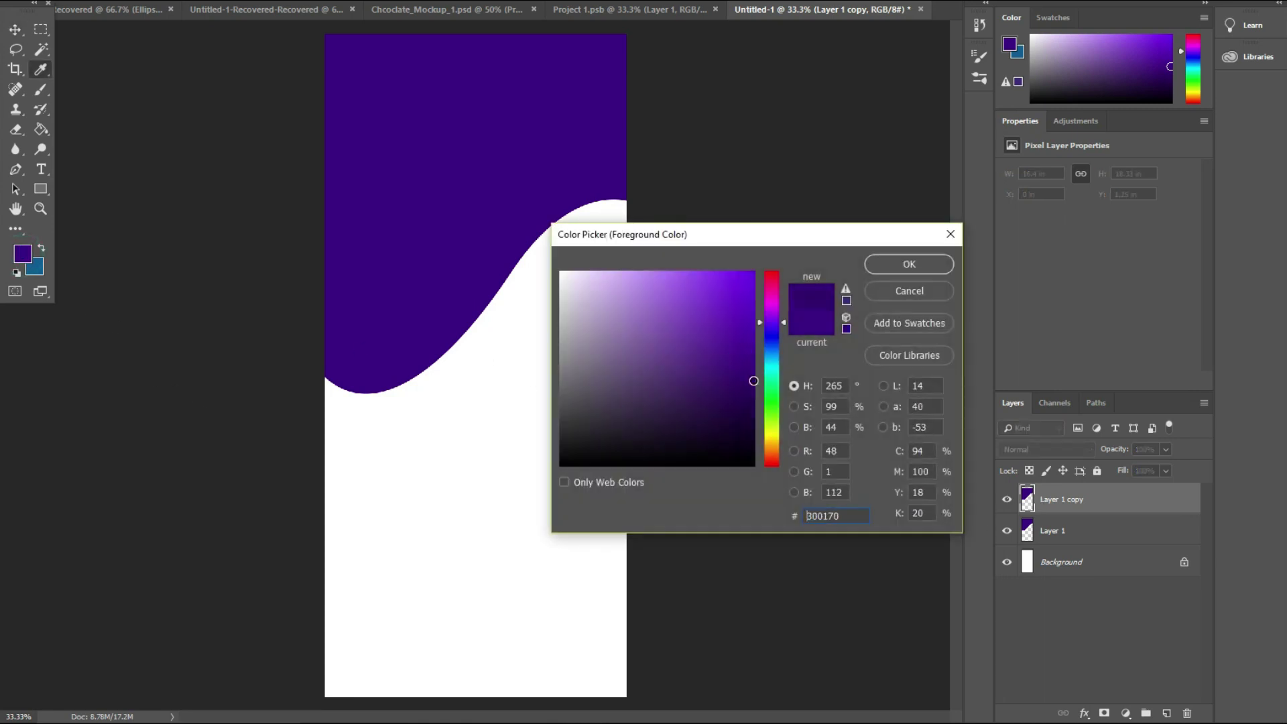
click(901, 270)
click(1095, 715)
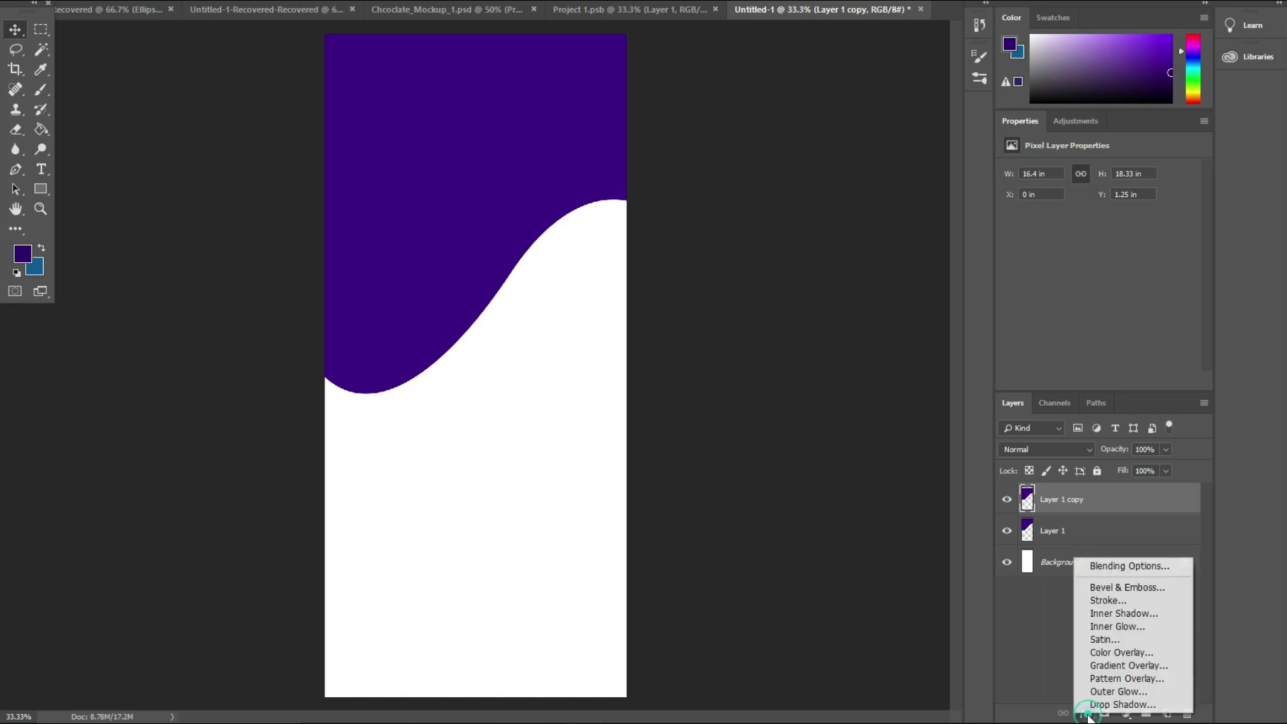
click(1100, 656)
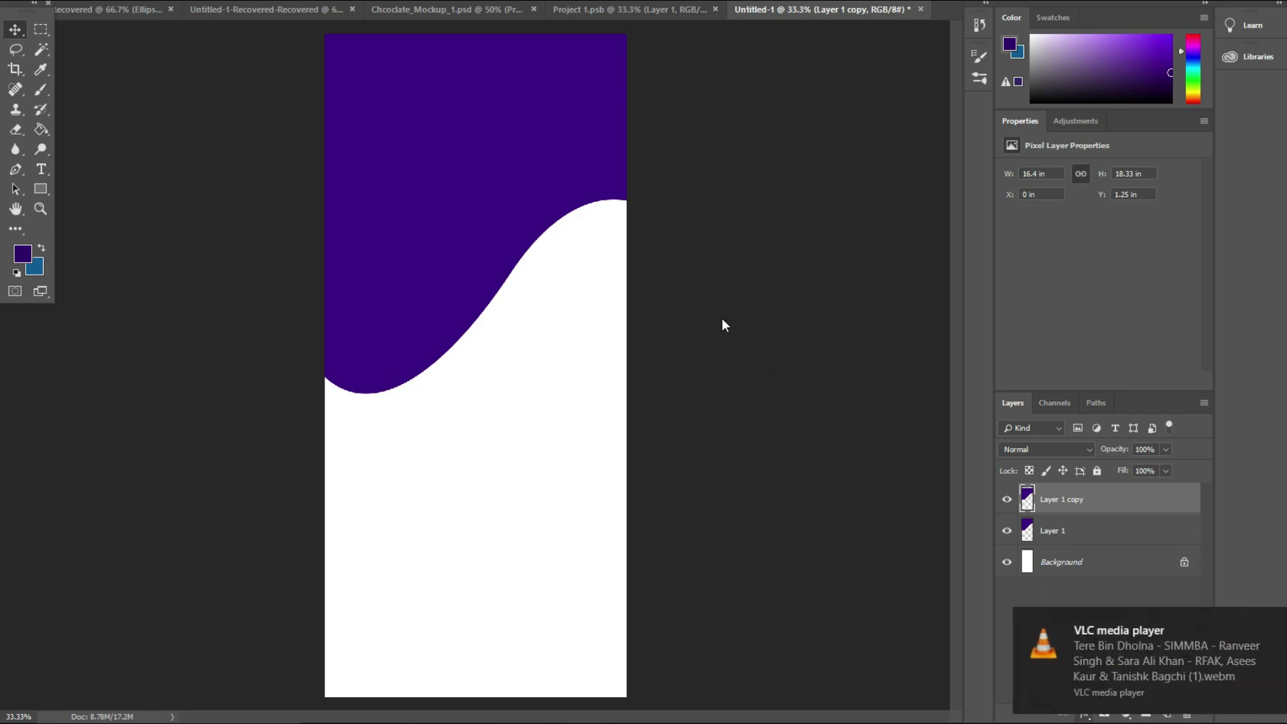
key(h)
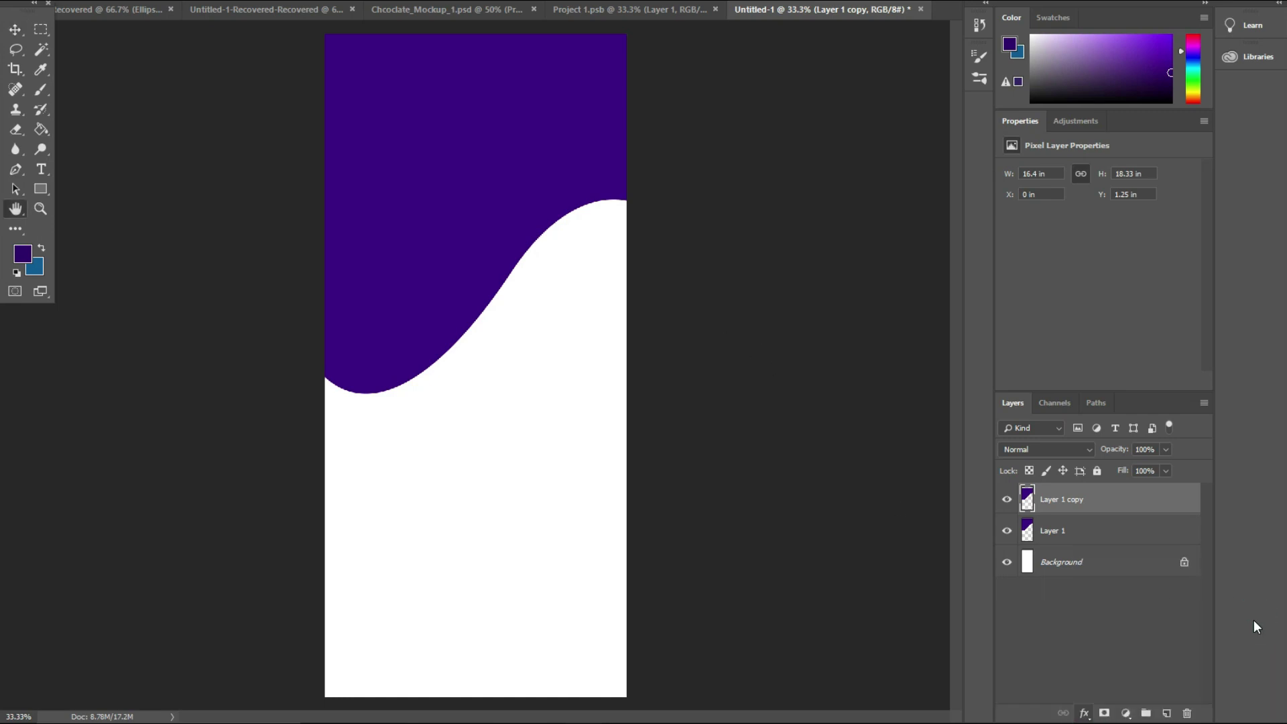
Give Layer 1 copy a dark purple #2c0265 Color Overlay.
click(1084, 713)
click(1100, 641)
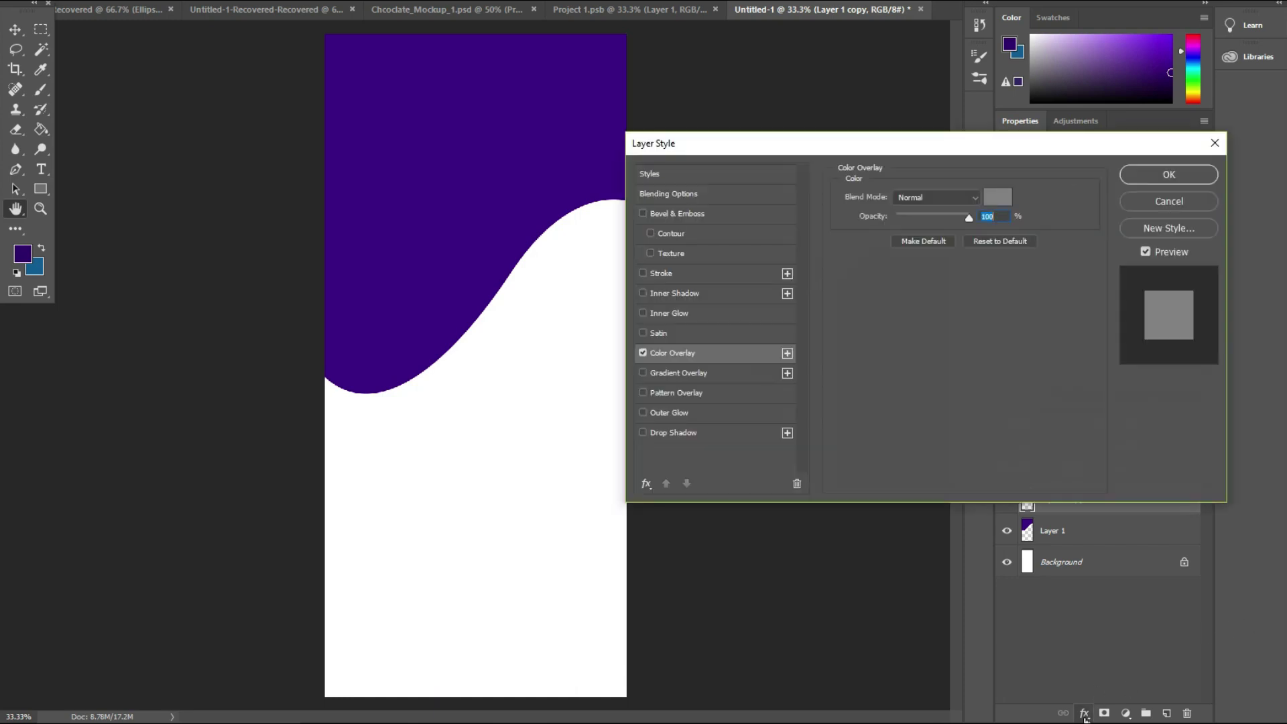
click(998, 197)
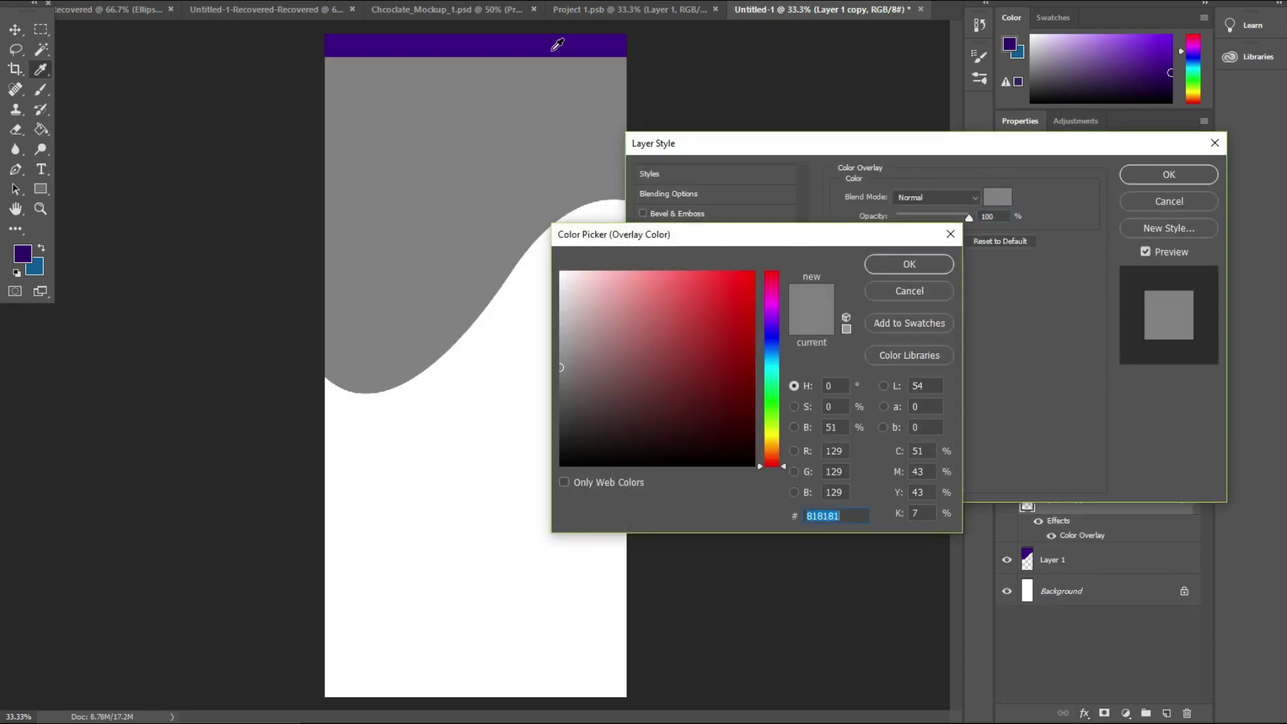
click(552, 46)
drag(749, 360, 752, 390)
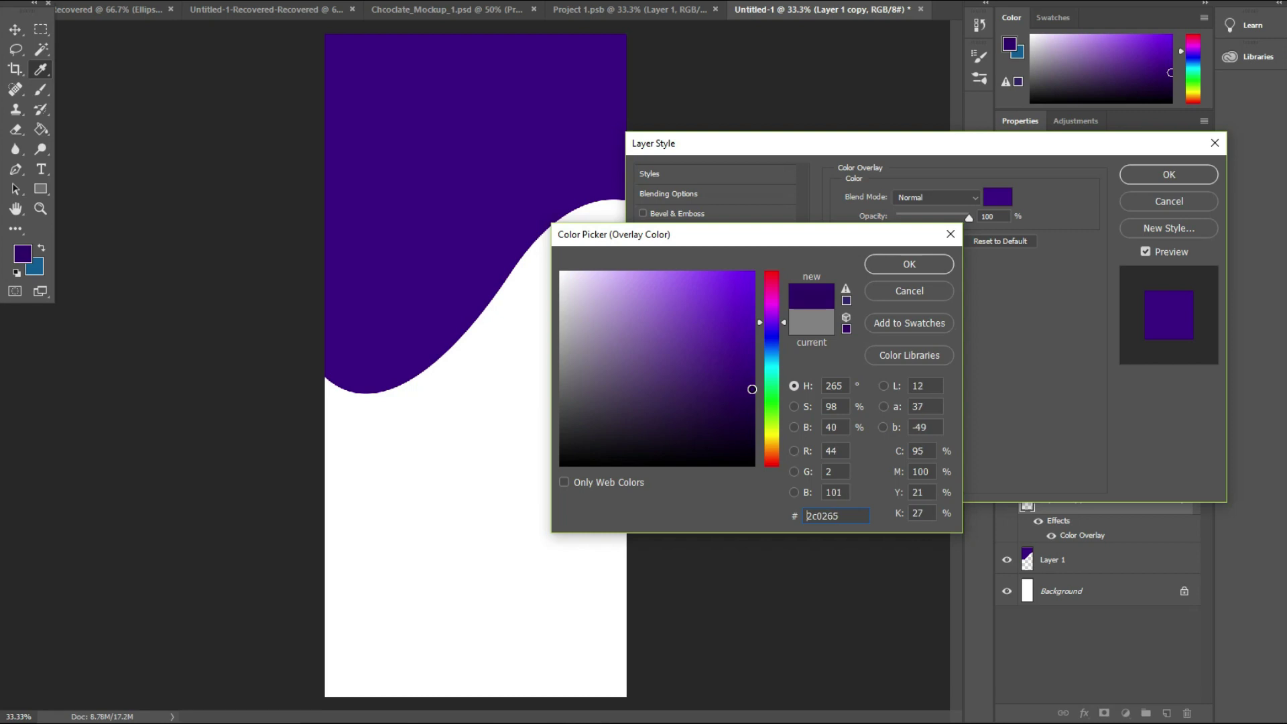
click(905, 265)
click(1169, 175)
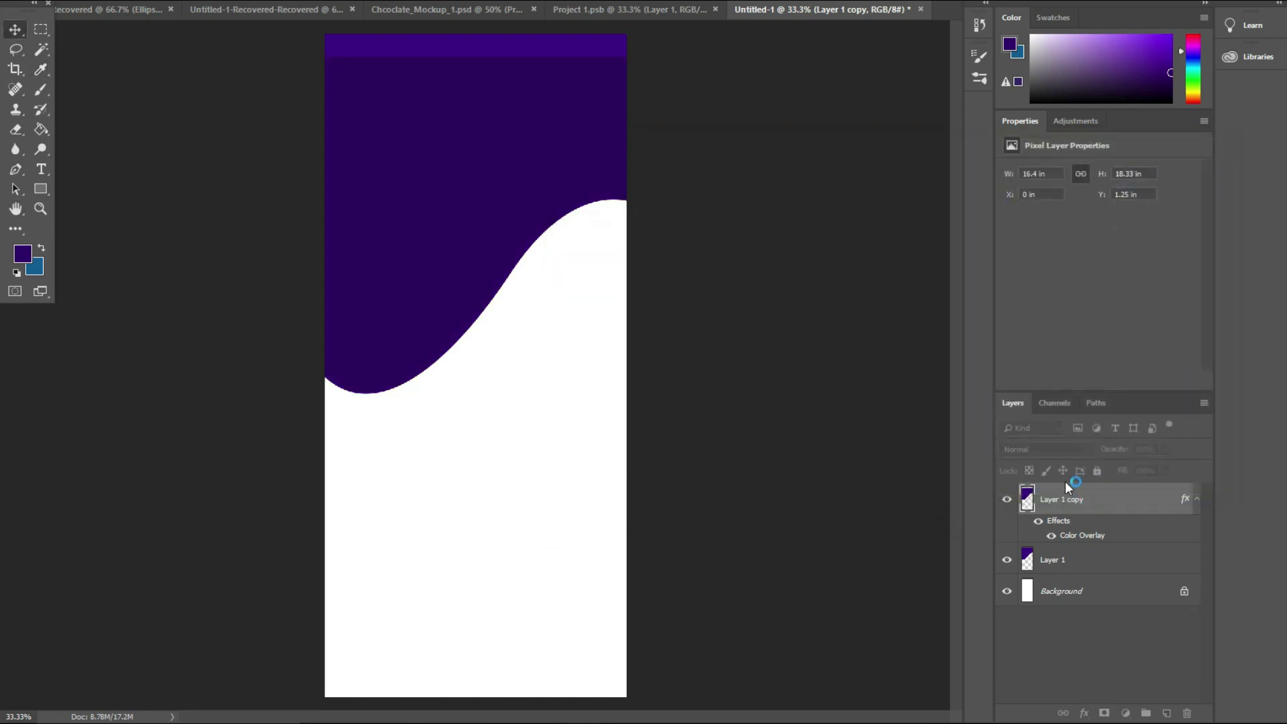
Move Layer 1 copy beneath Layer 1, nudge it up, and duplicate Layer 1 again.
drag(1082, 499, 1082, 575)
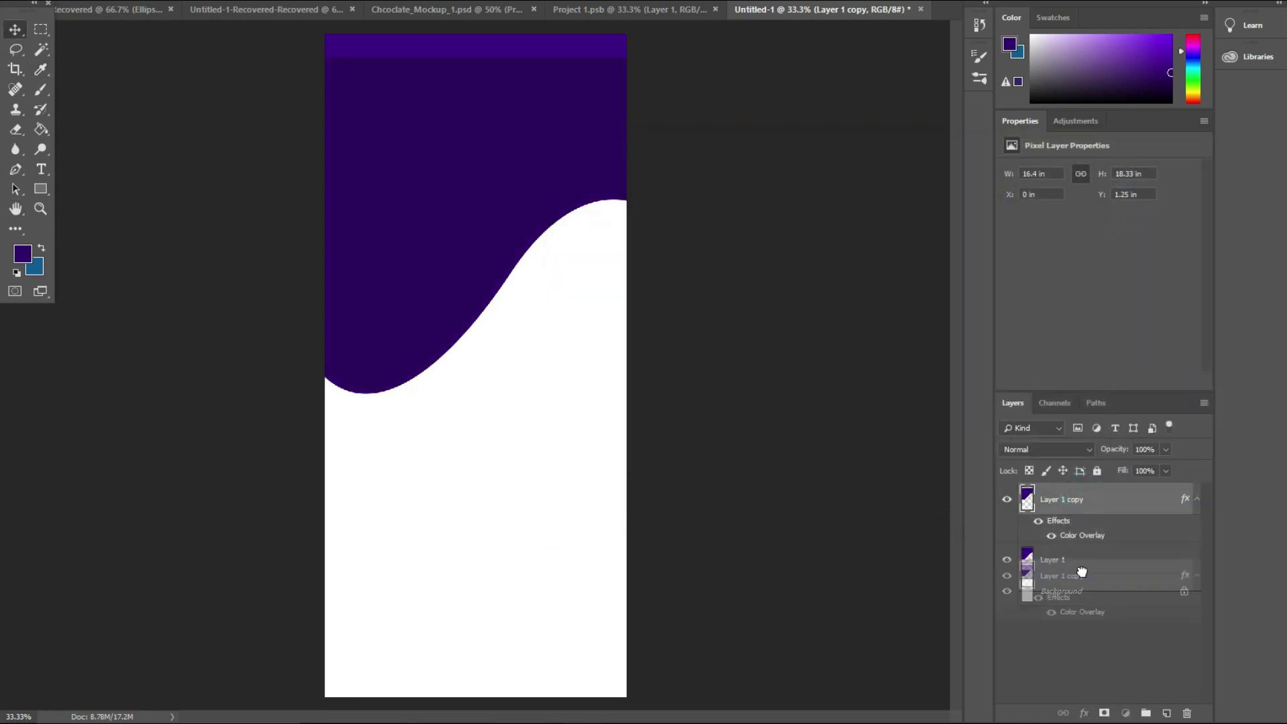
key(Up)
key(Up)
key(Up)
key(Up)
key(Up)
key(Up)
key(Up)
key(Up)
key(Up)
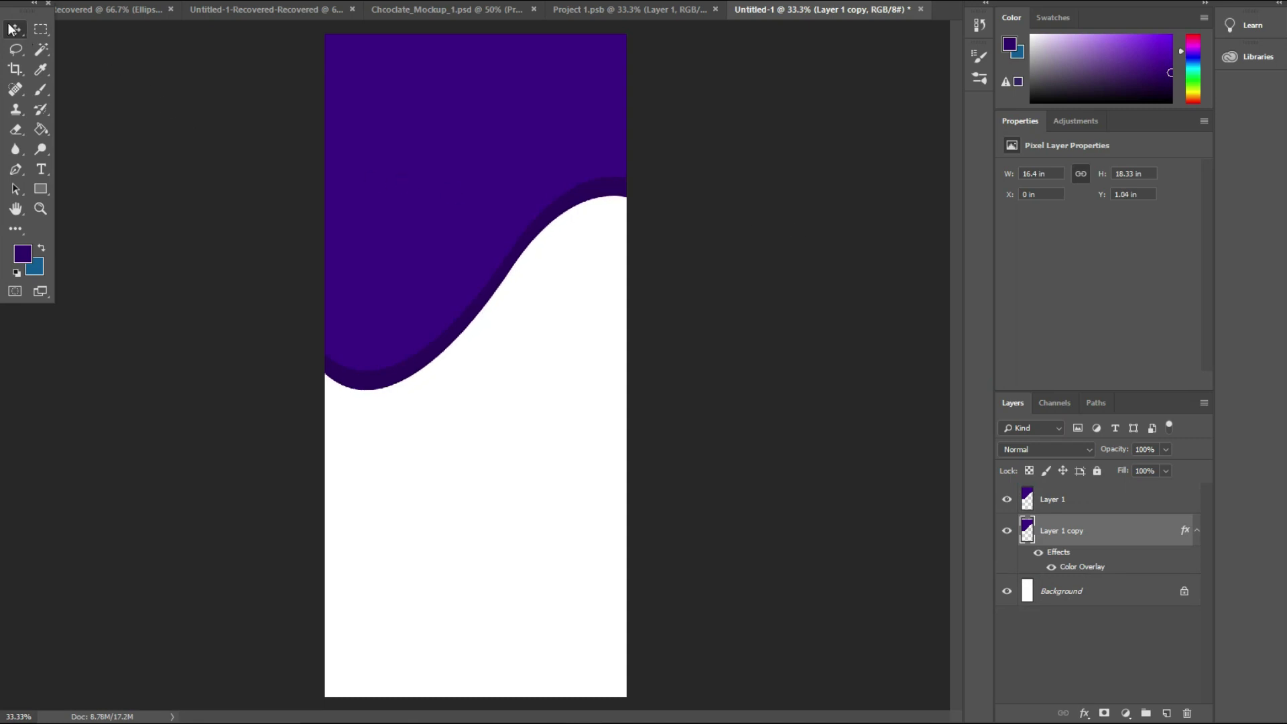
click(496, 225)
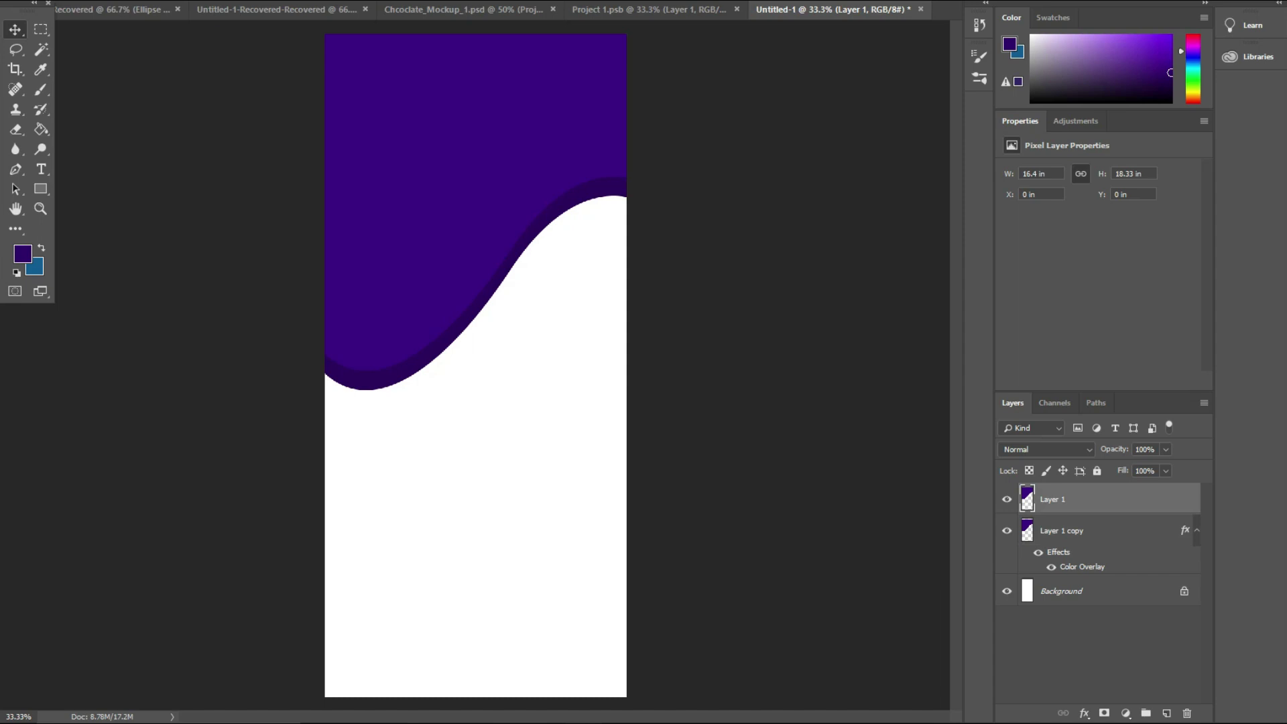
click(467, 207)
drag(1078, 499, 1167, 713)
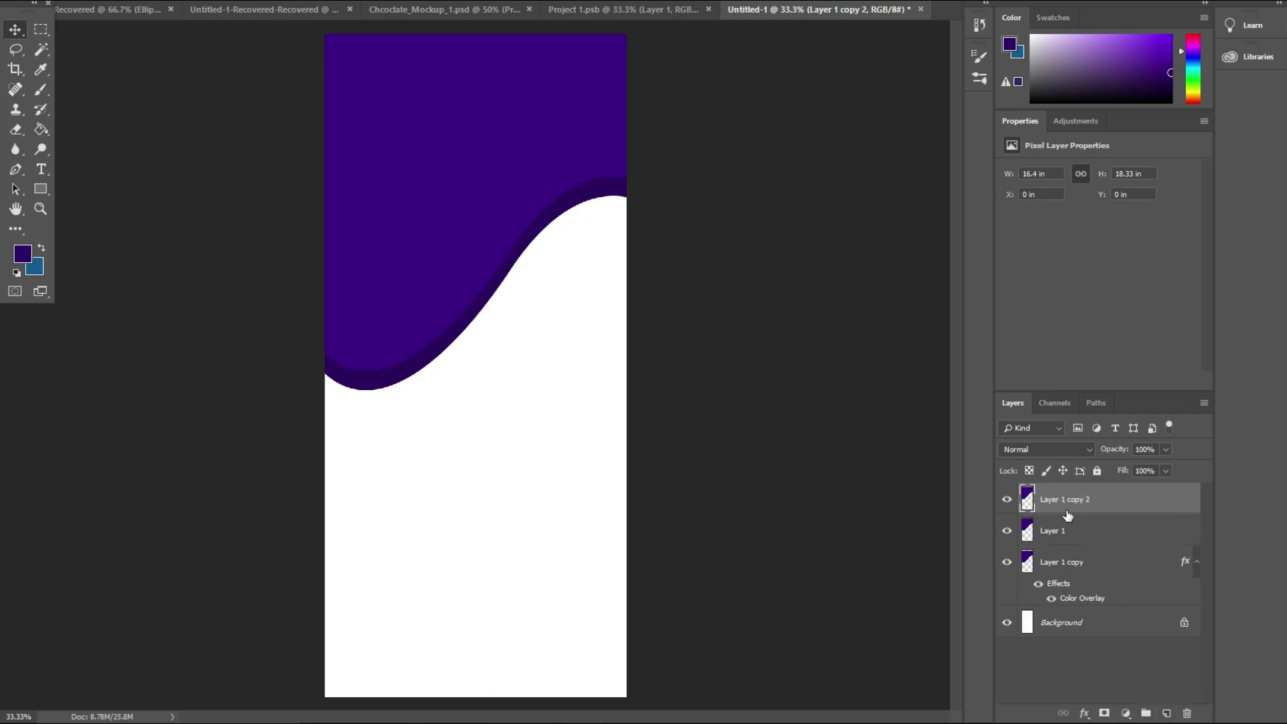
Give Layer 1 copy 2 a deep purple #28015d Color Overlay.
click(1078, 714)
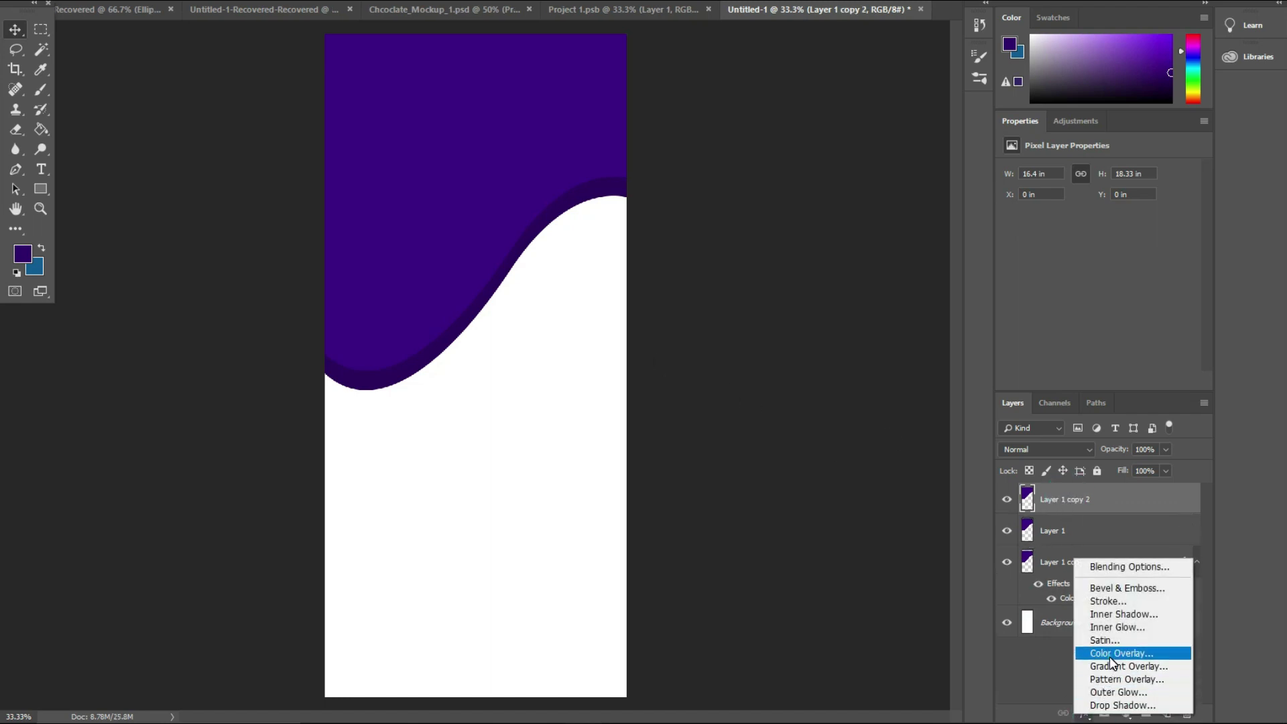
click(1111, 660)
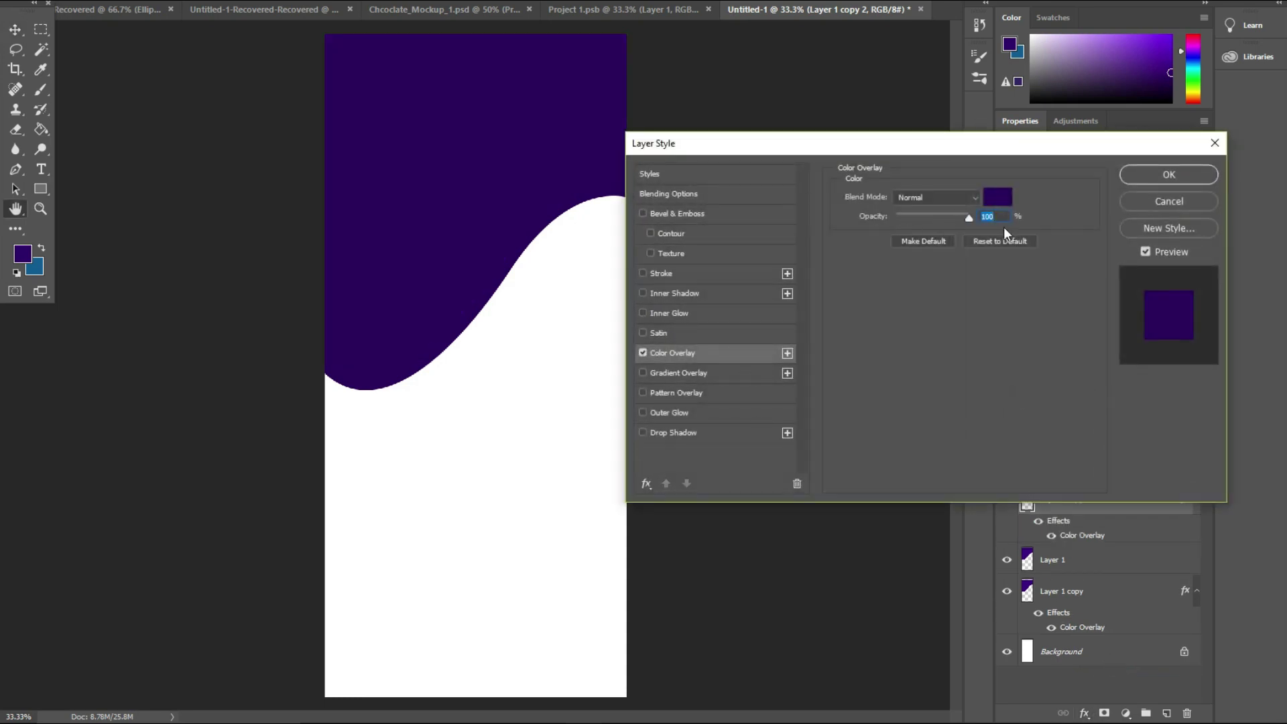
click(998, 196)
drag(751, 390, 753, 395)
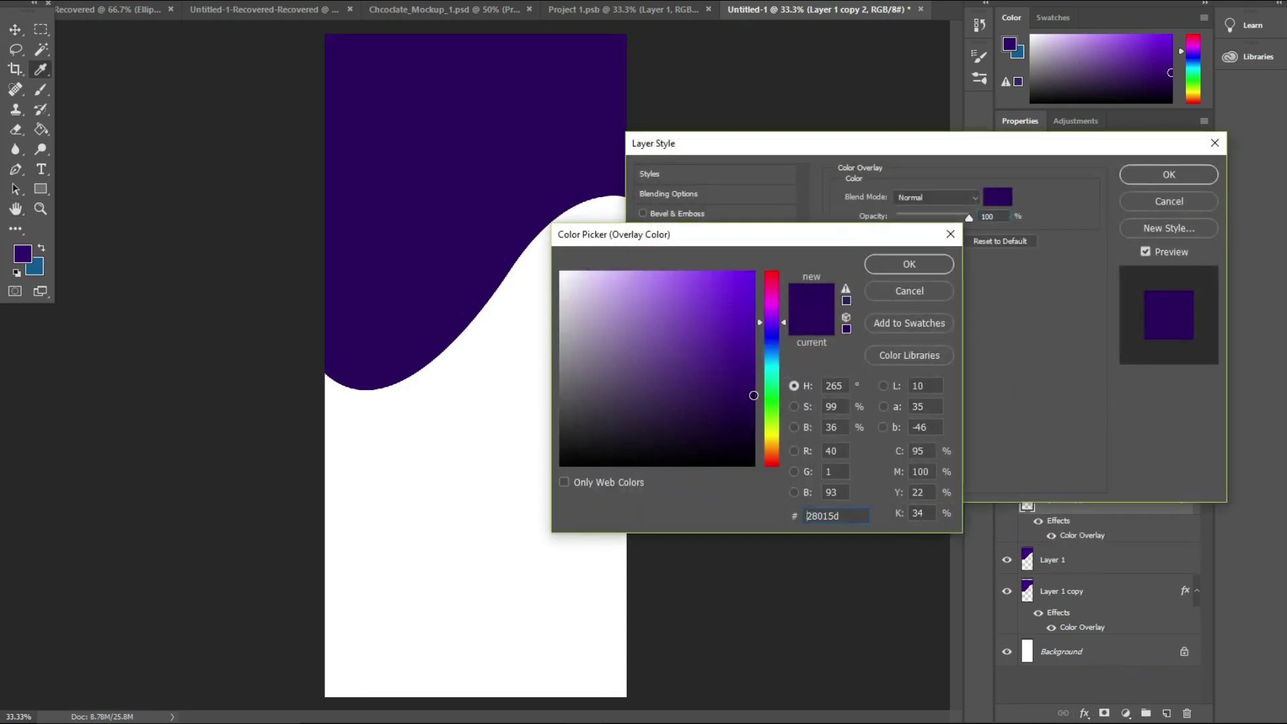
click(909, 265)
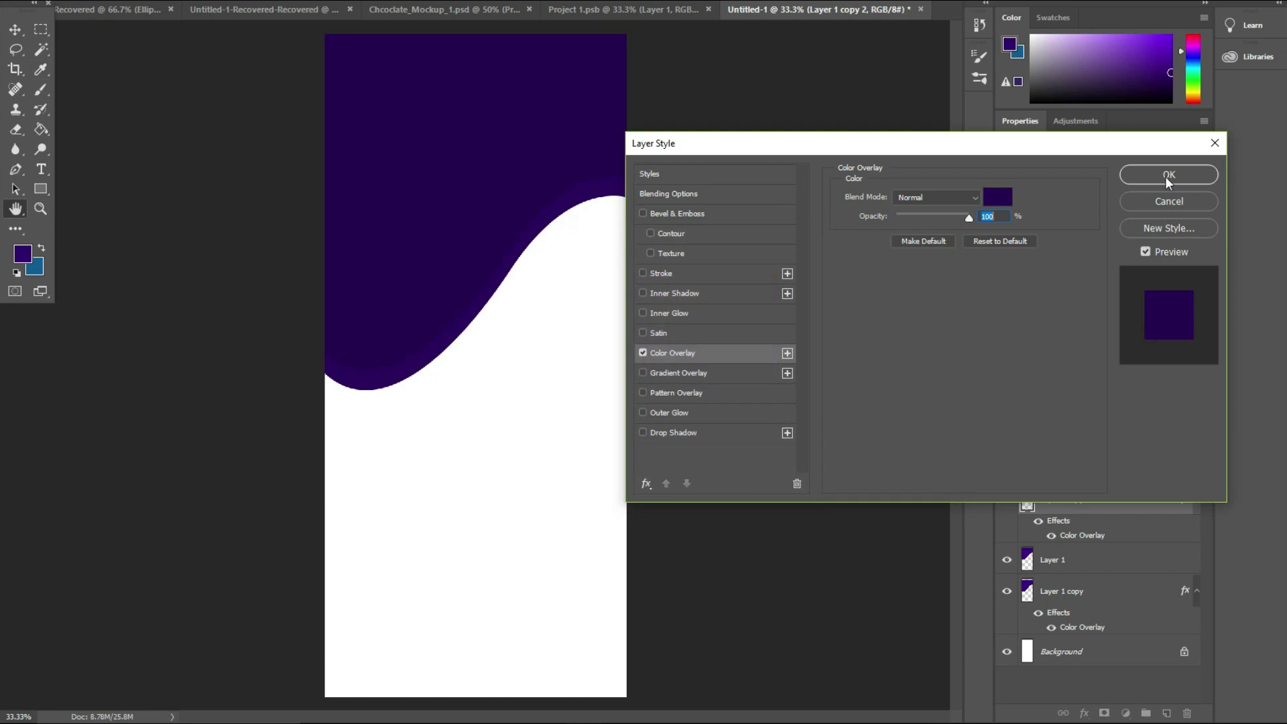
click(1168, 176)
Raise Layer 1 copy 2 slightly so a lighter purple band shows along the wave.
drag(500, 195, 498, 188)
drag(416, 222, 415, 222)
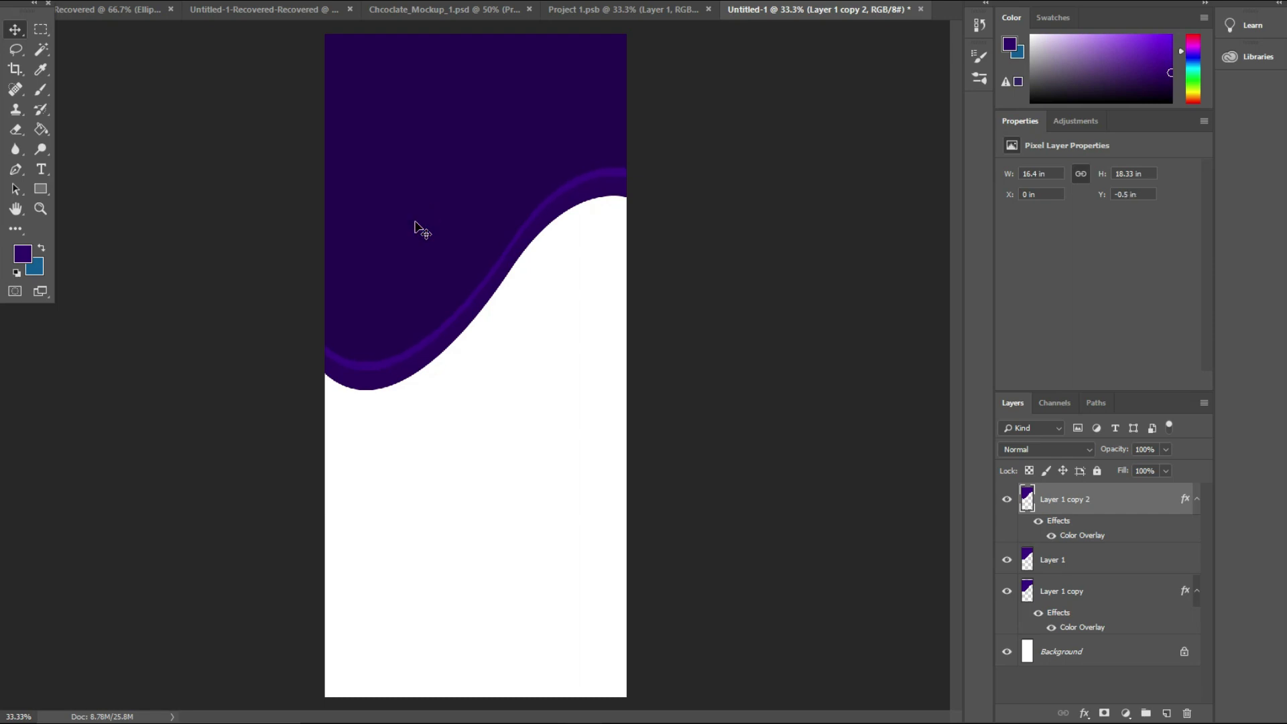
click(262, 228)
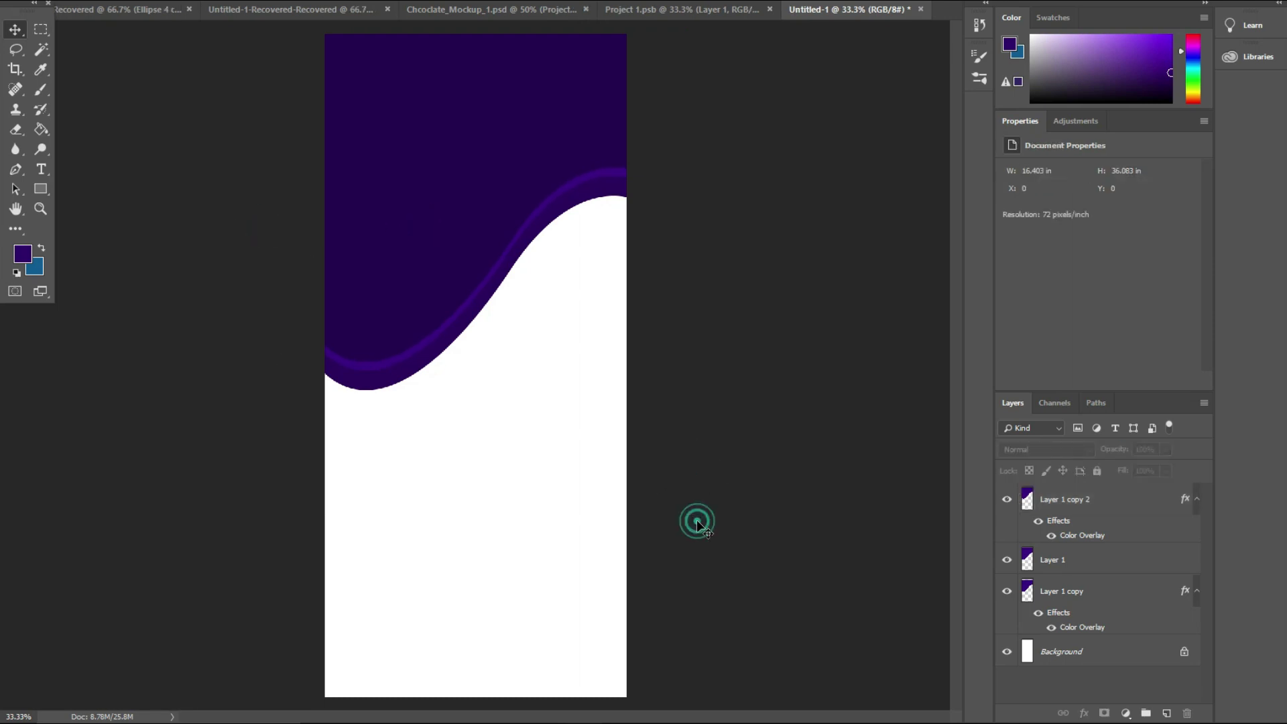
Duplicate the Background layer as Background copy for recolouring.
click(1126, 649)
drag(1095, 651, 1167, 713)
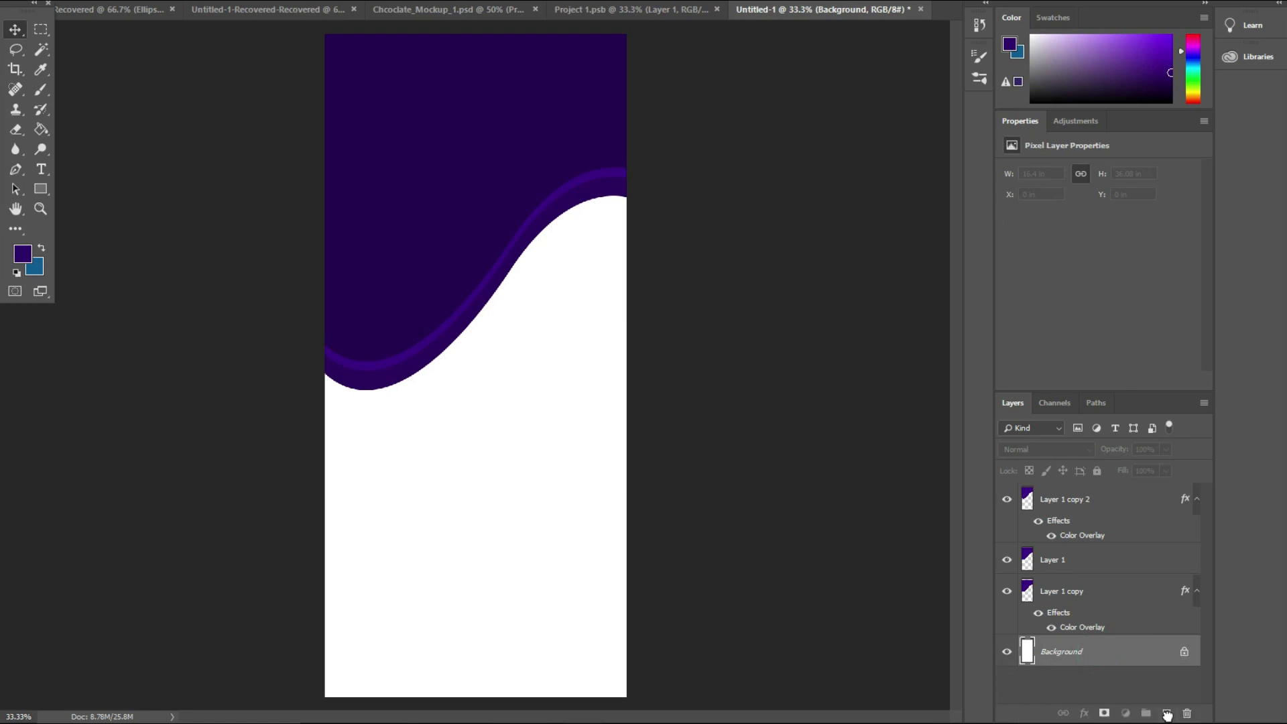
click(1084, 712)
key(Escape)
key(h)
Apply an orange-yellow #ffb504 Color Overlay to Background copy.
click(998, 196)
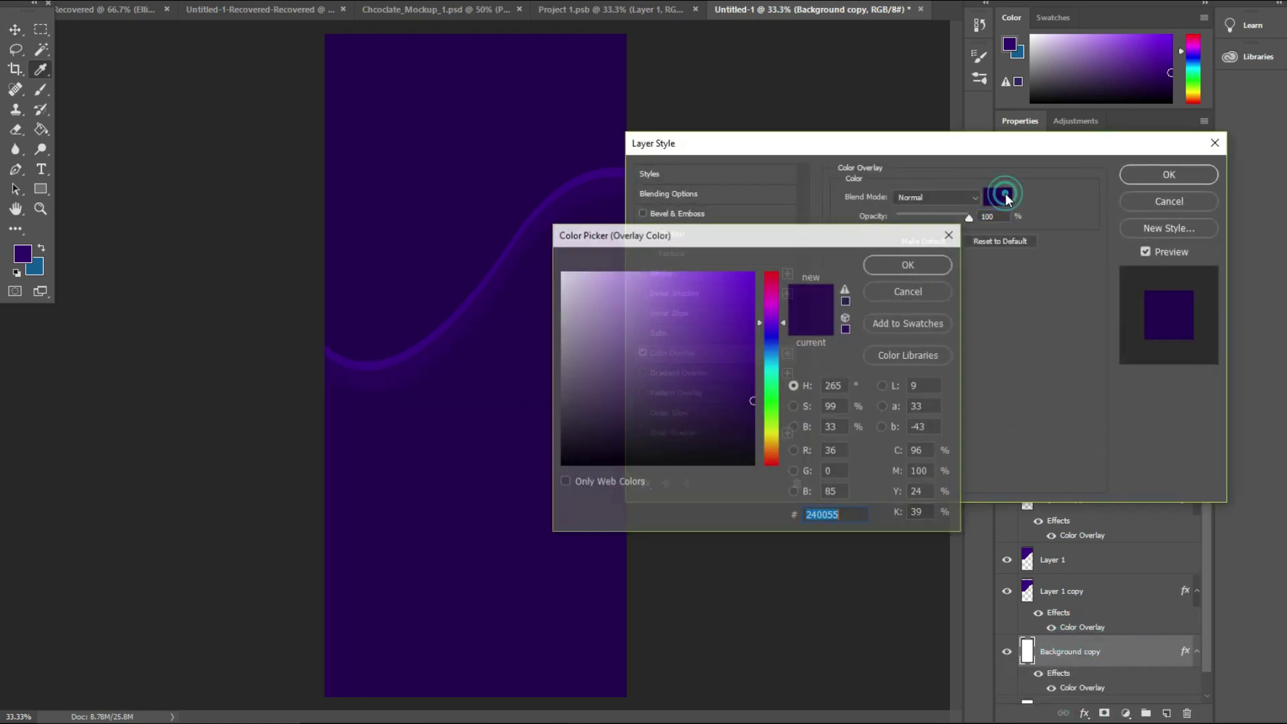
click(781, 451)
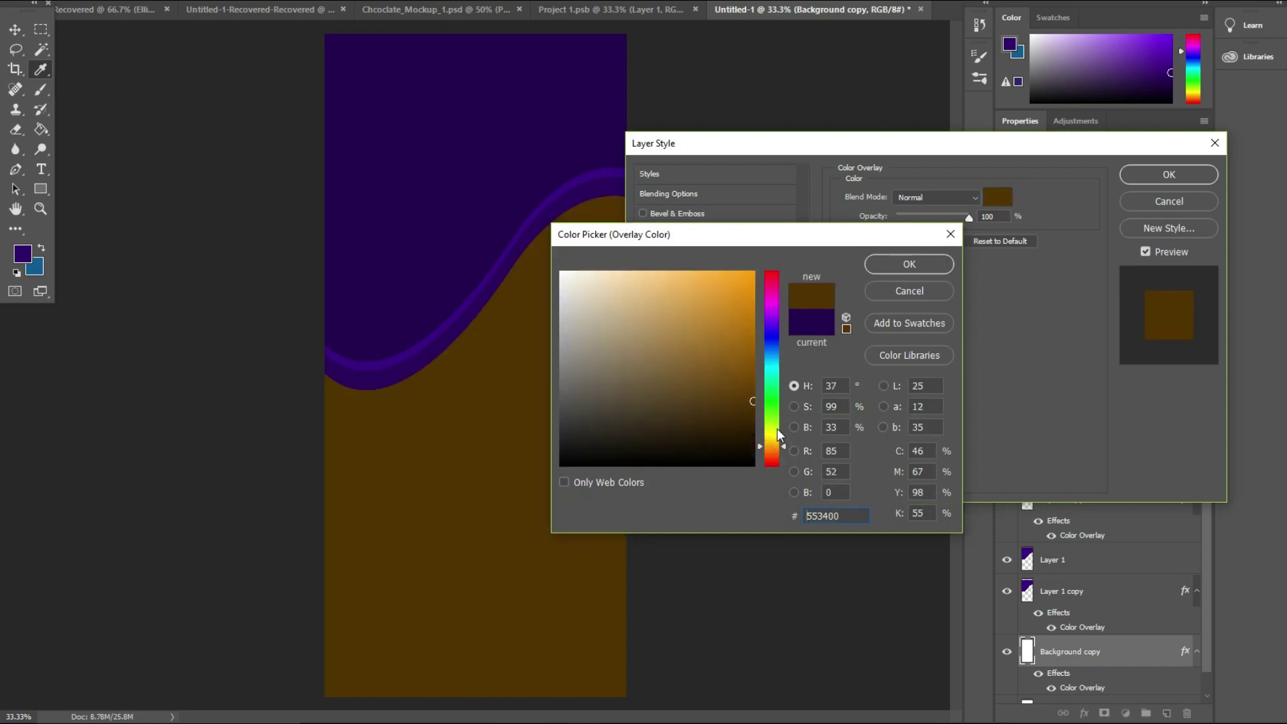
click(772, 440)
drag(752, 407, 752, 271)
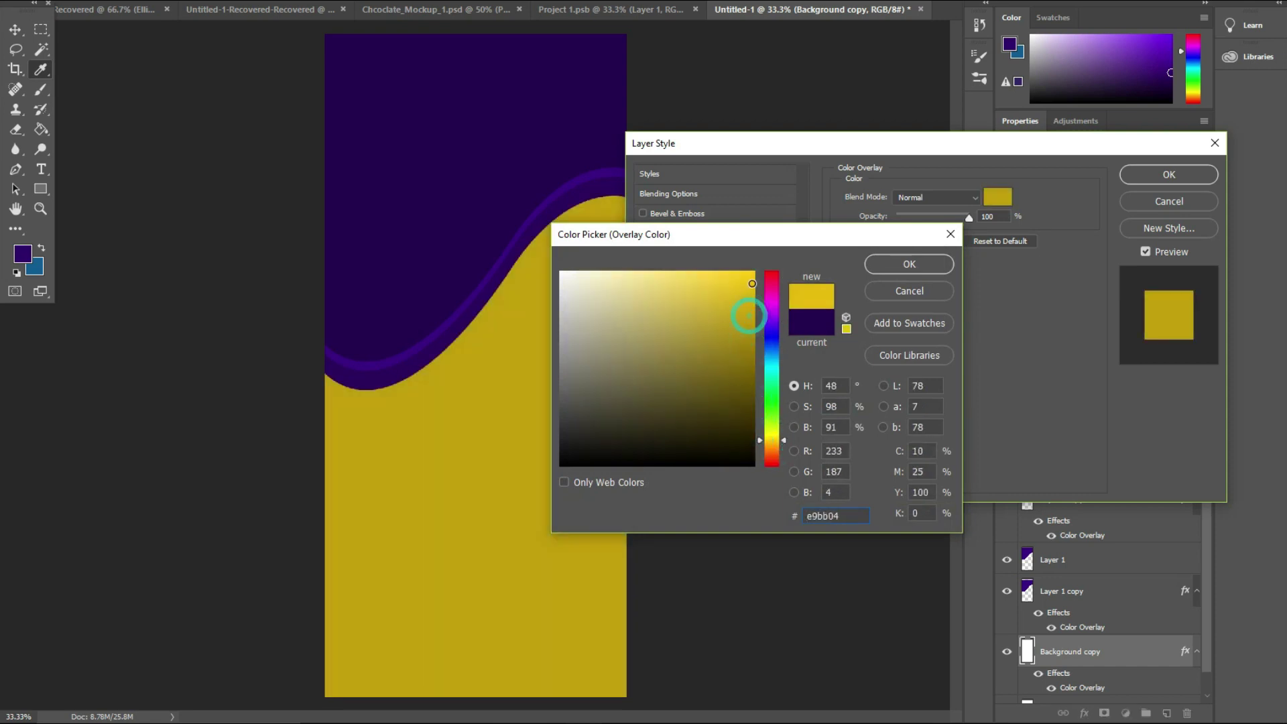
click(773, 444)
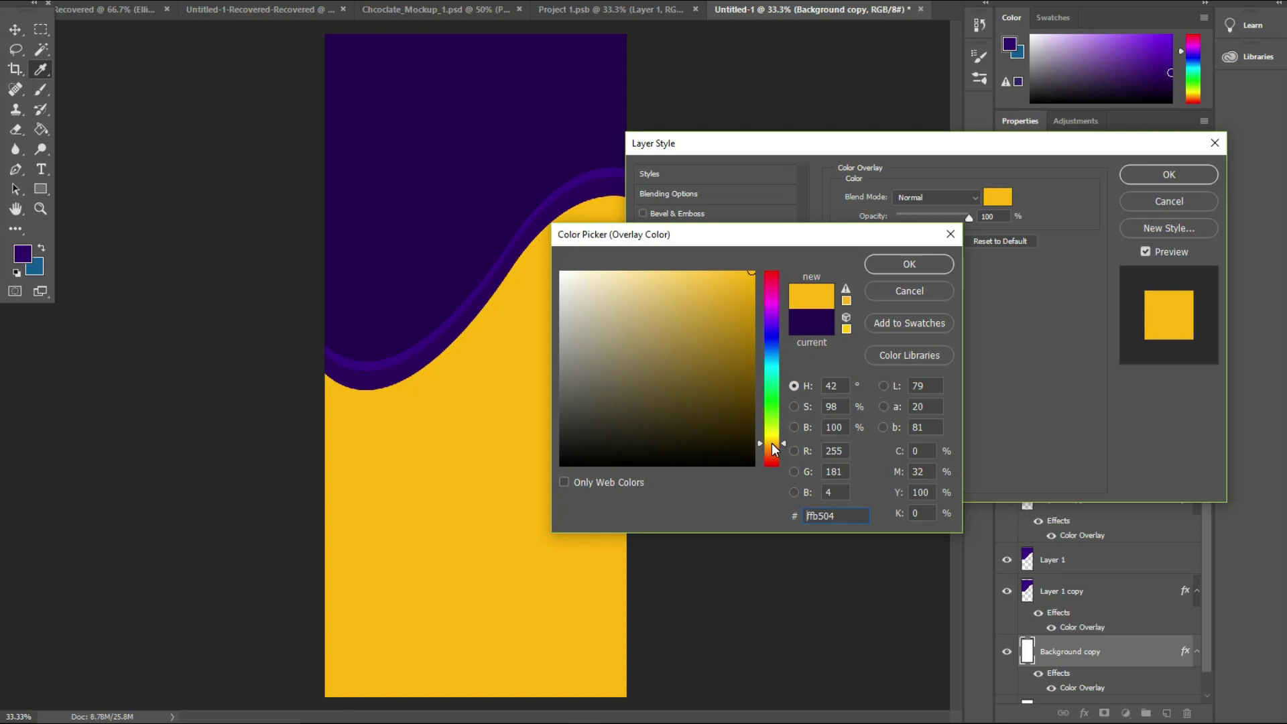
click(888, 267)
click(1169, 174)
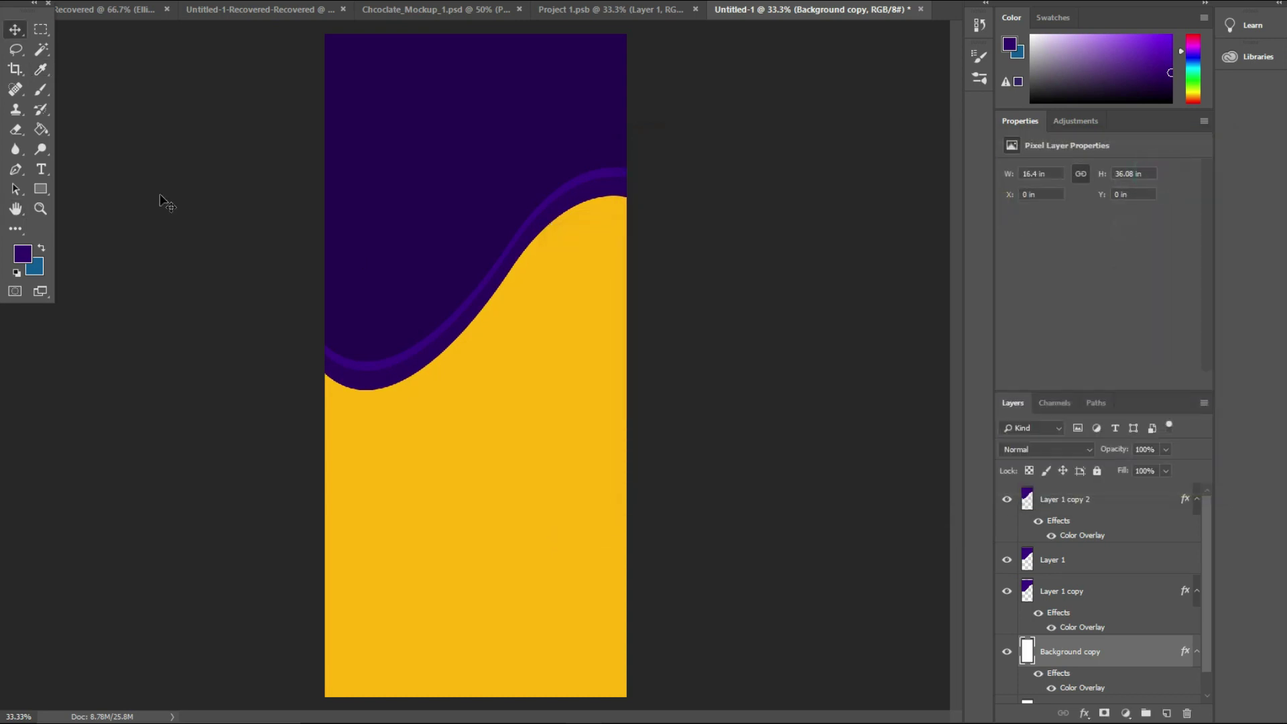
click(59, 2)
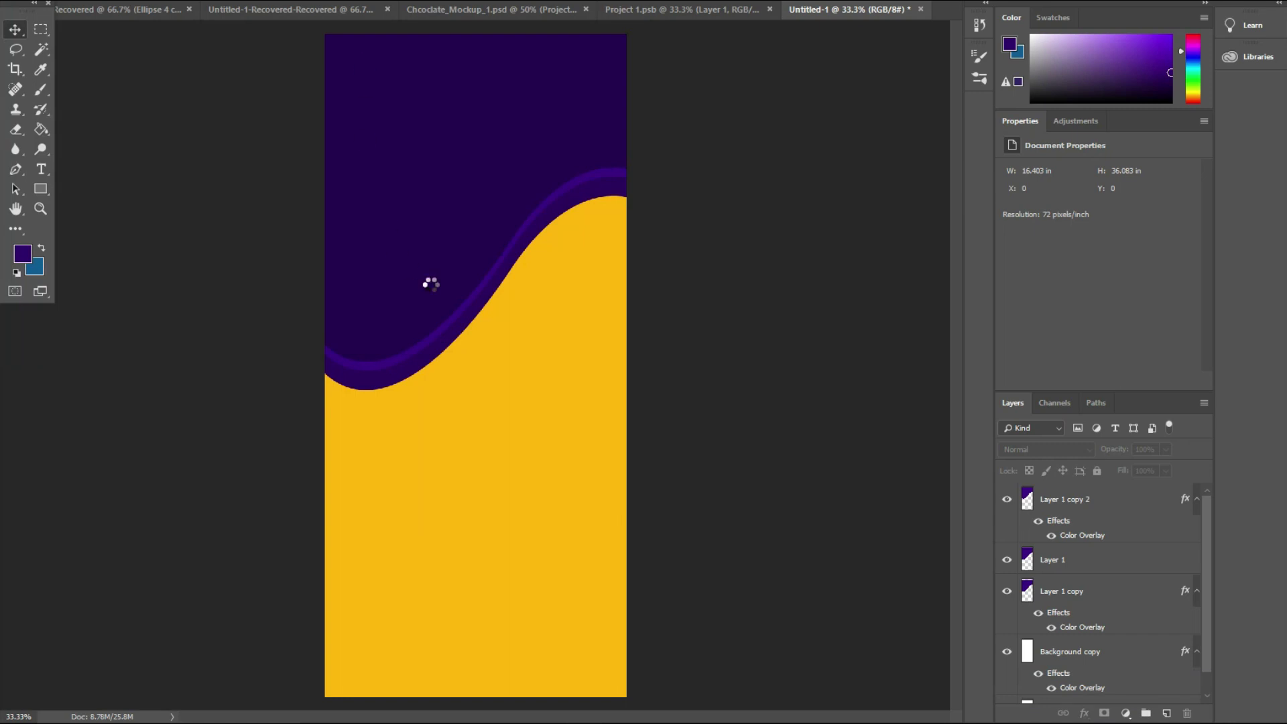
Place the chocolate bar photo into Untitled-1, enlarge it with Free Transform, and position it over the wave.
drag(522, 137, 482, 324)
key(ctrl+t)
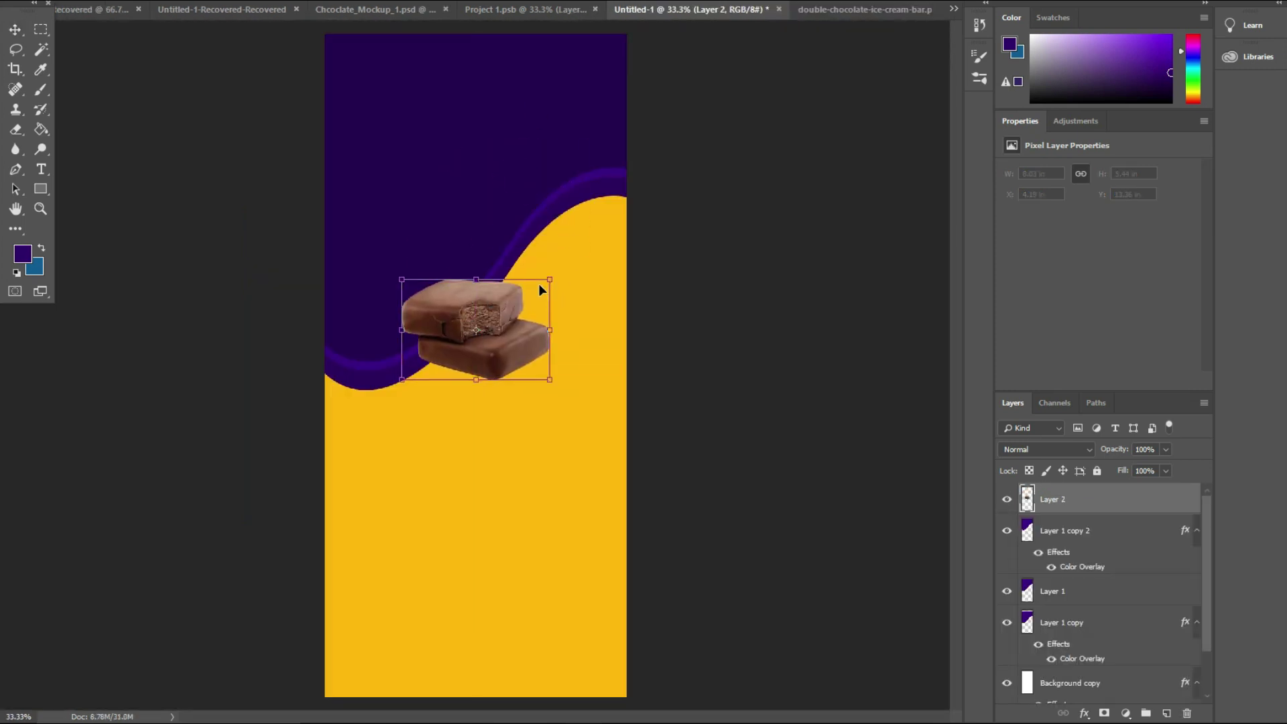
key(Return)
click(70, 2)
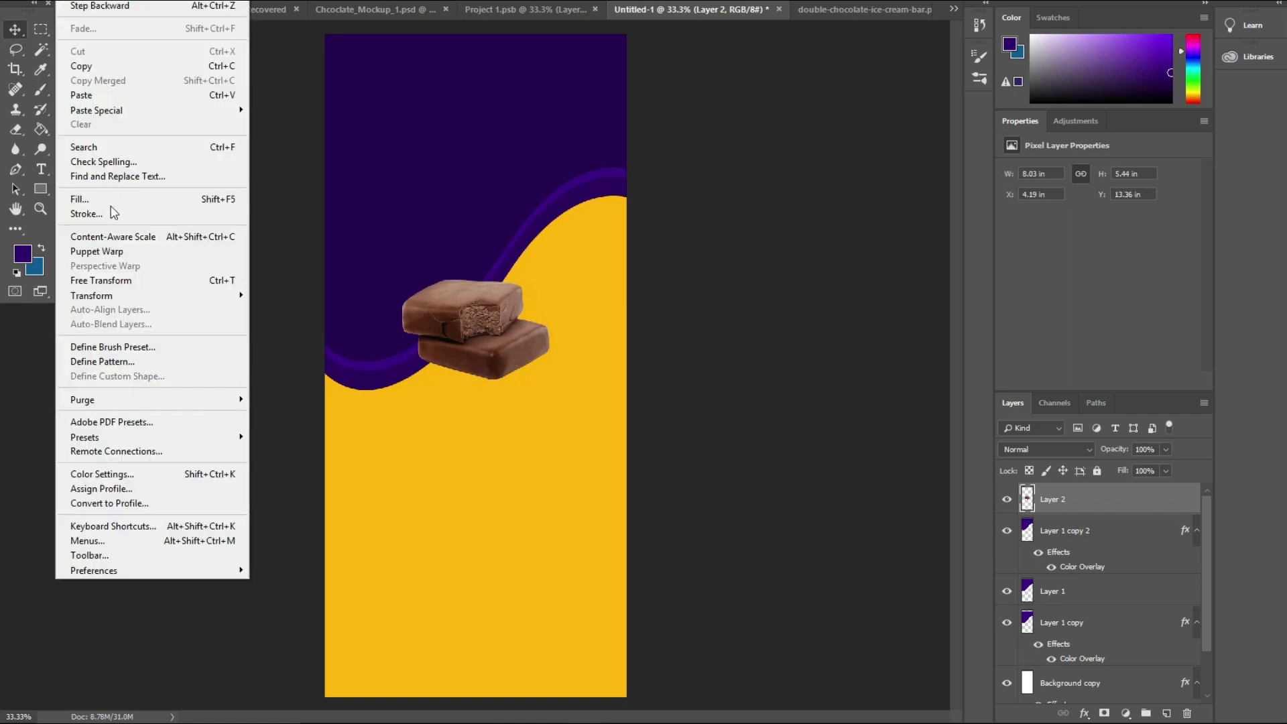
click(154, 286)
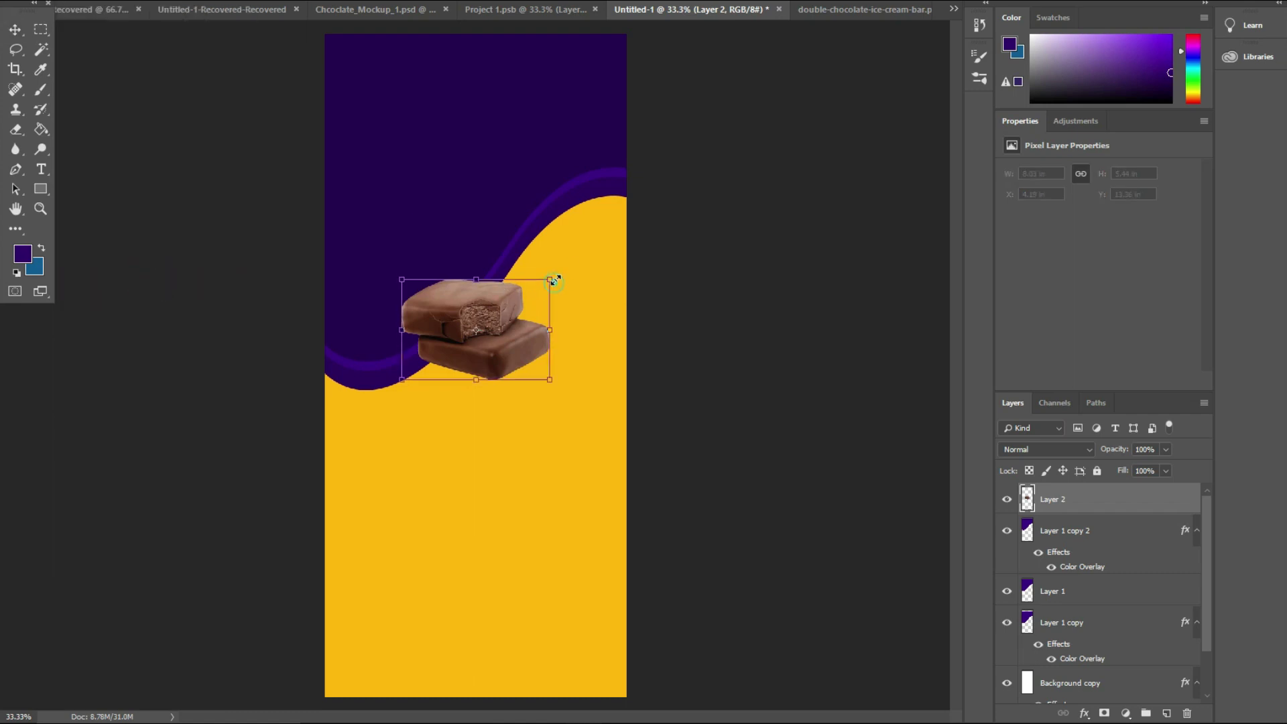
mouse_move(554, 281)
mouse_down()
mouse_move(617, 226)
mouse_move(535, 343)
mouse_move(493, 324)
mouse_move(490, 390)
mouse_up()
key(Return)
click(733, 228)
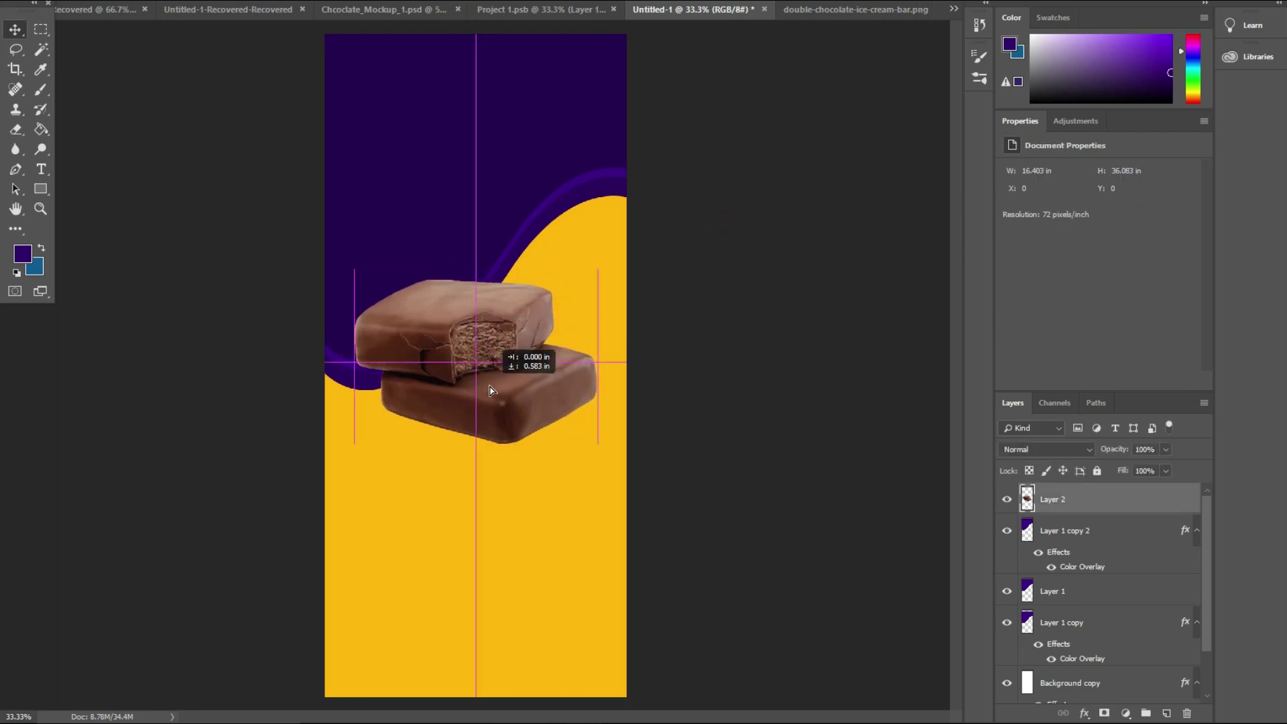
Deselect the chocolate photo and add a new empty Layer 3 above it.
click(645, 358)
click(821, 467)
click(710, 543)
click(1167, 713)
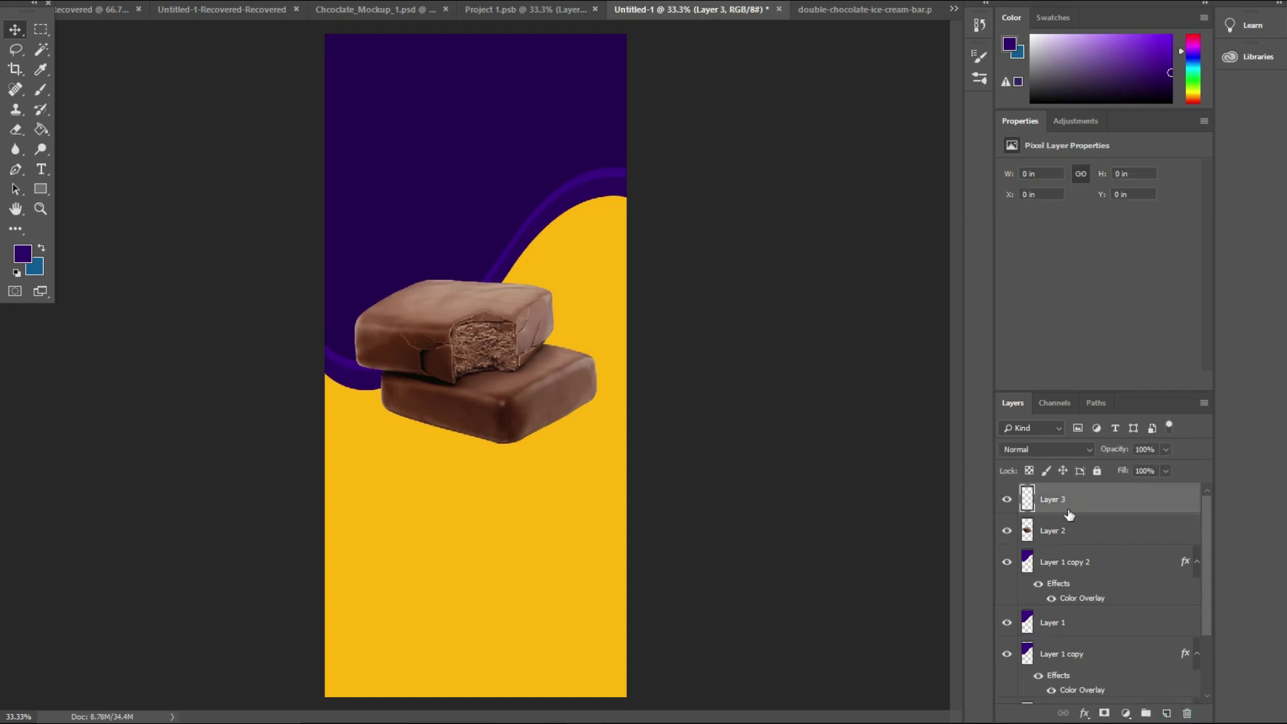
click(15, 169)
Draw a closed curved wave path covering the lower-right corner.
drag(526, 598, 559, 493)
drag(663, 453, 712, 478)
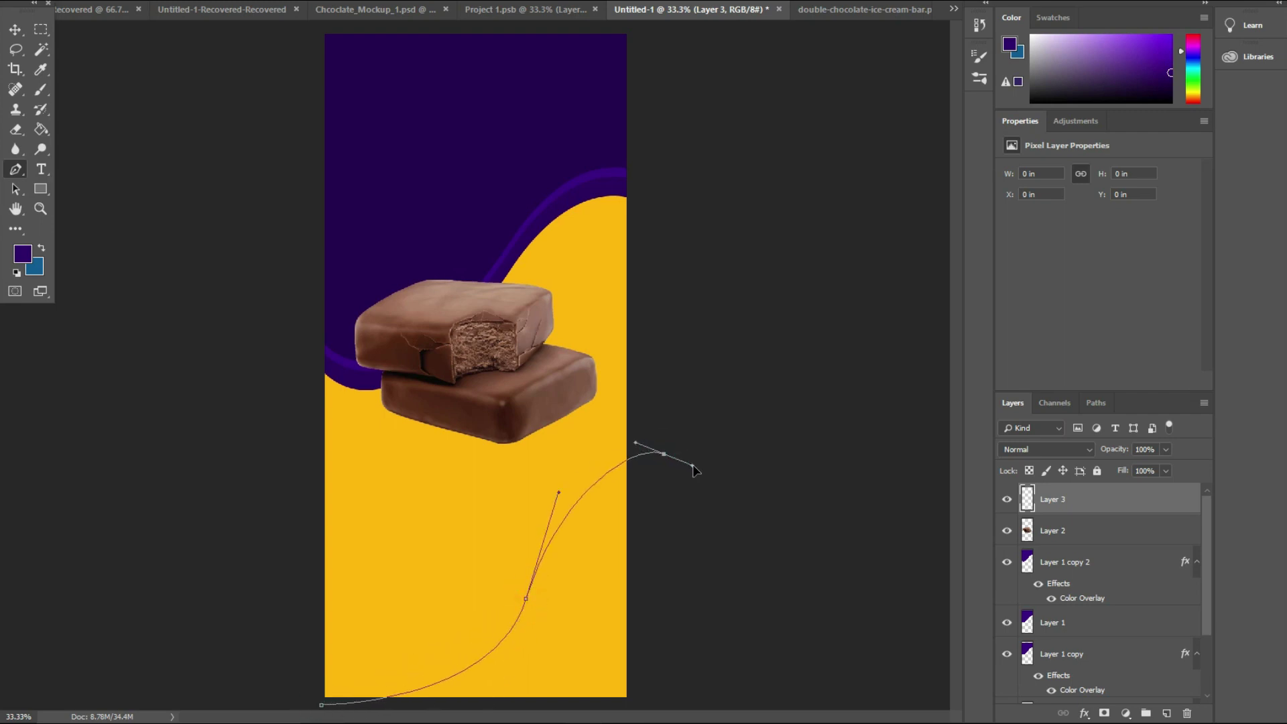
click(646, 707)
click(322, 706)
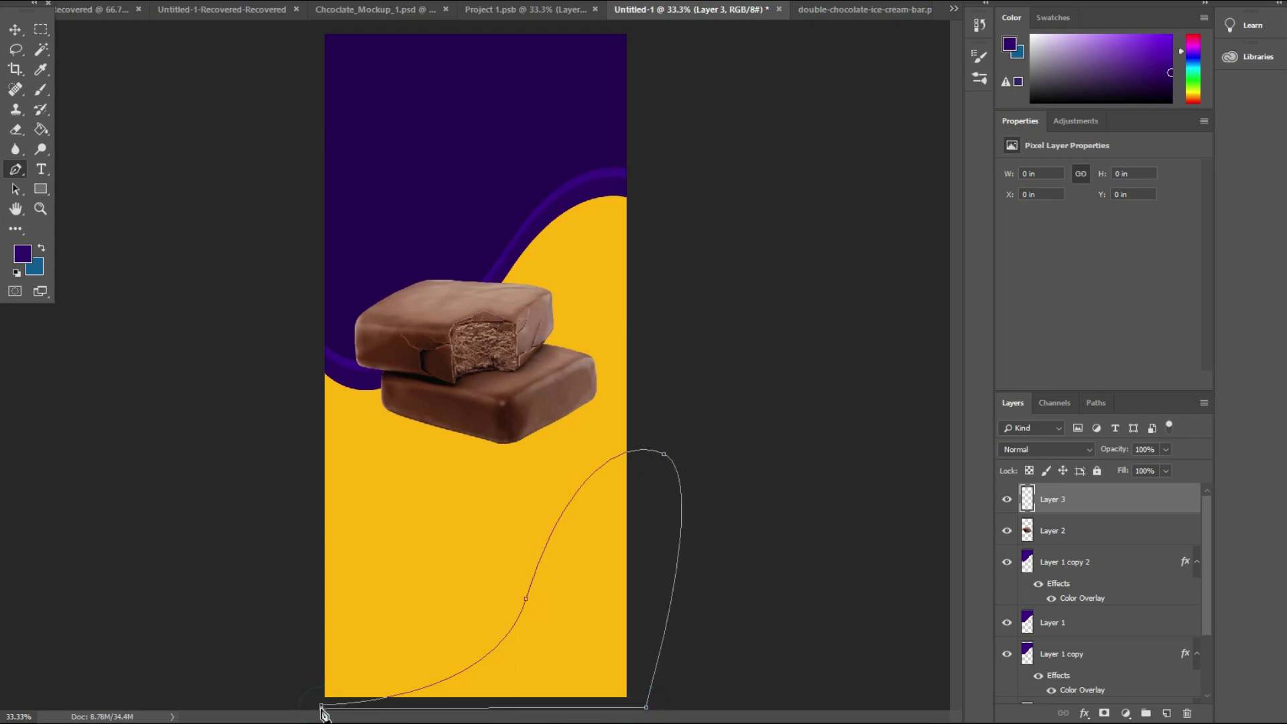
Convert the path to a selection, fill it with dark purple, and deselect.
right_click(579, 678)
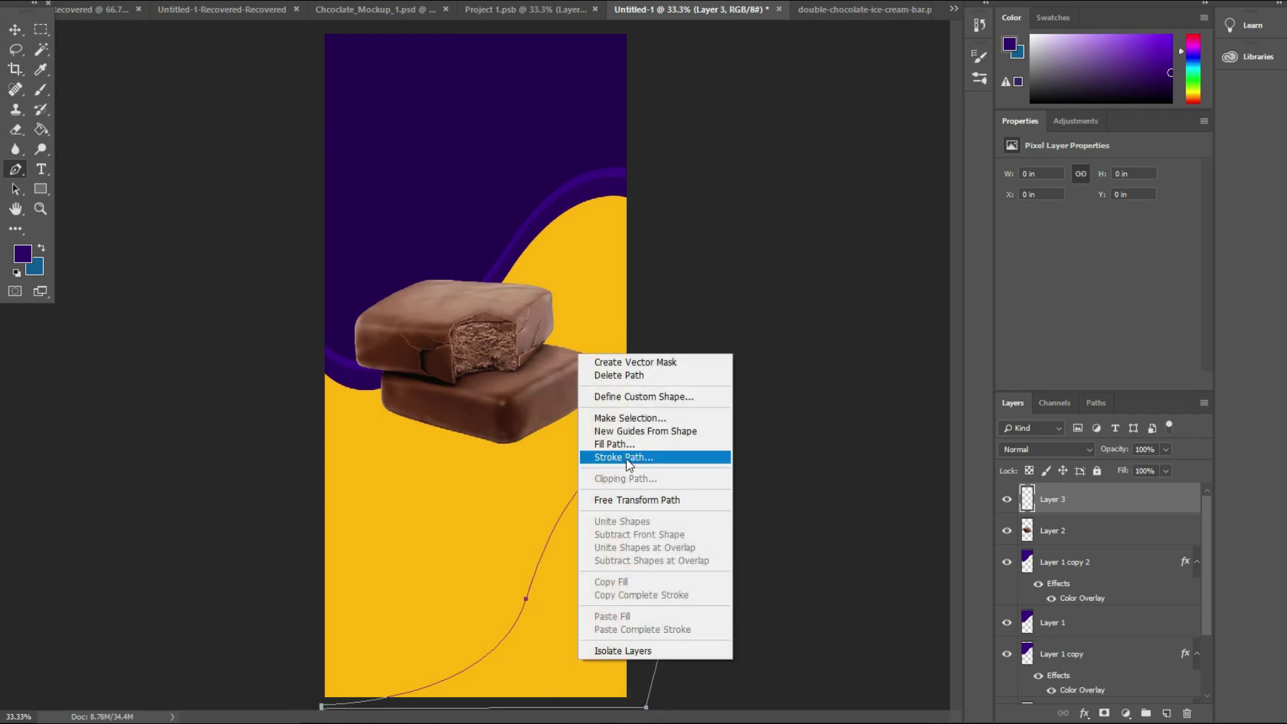
click(630, 417)
click(705, 161)
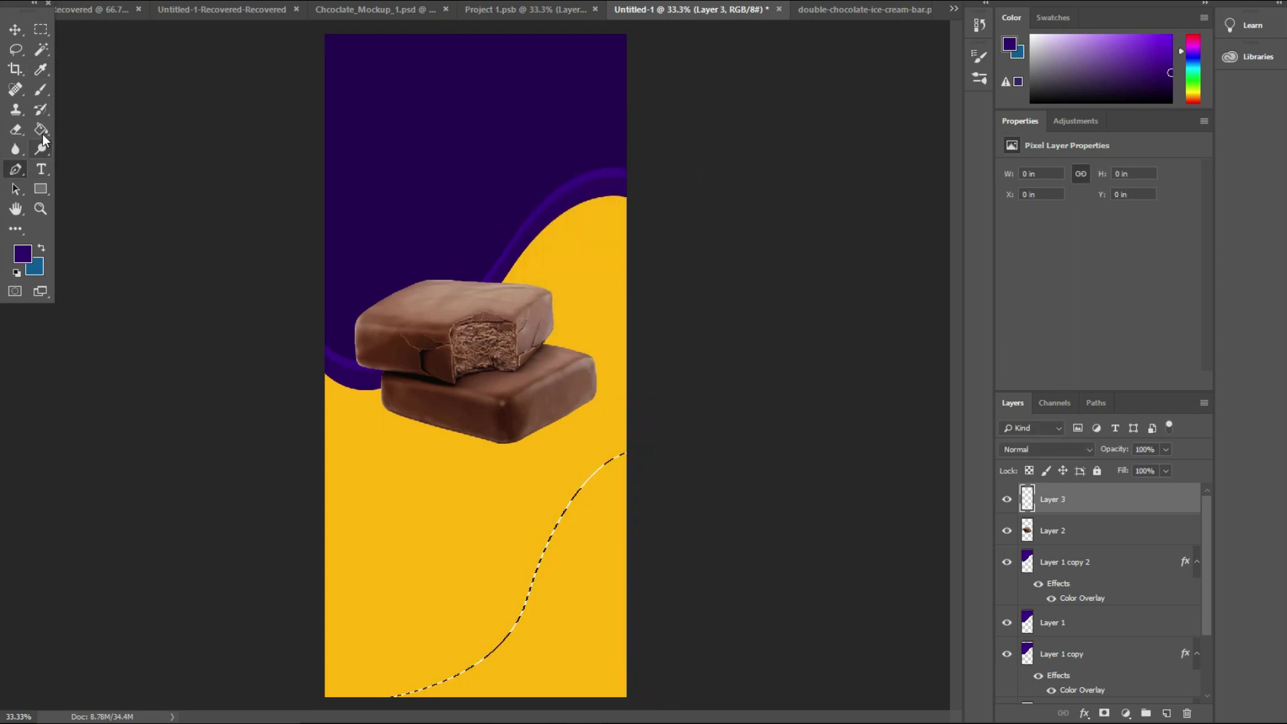
click(41, 130)
click(600, 558)
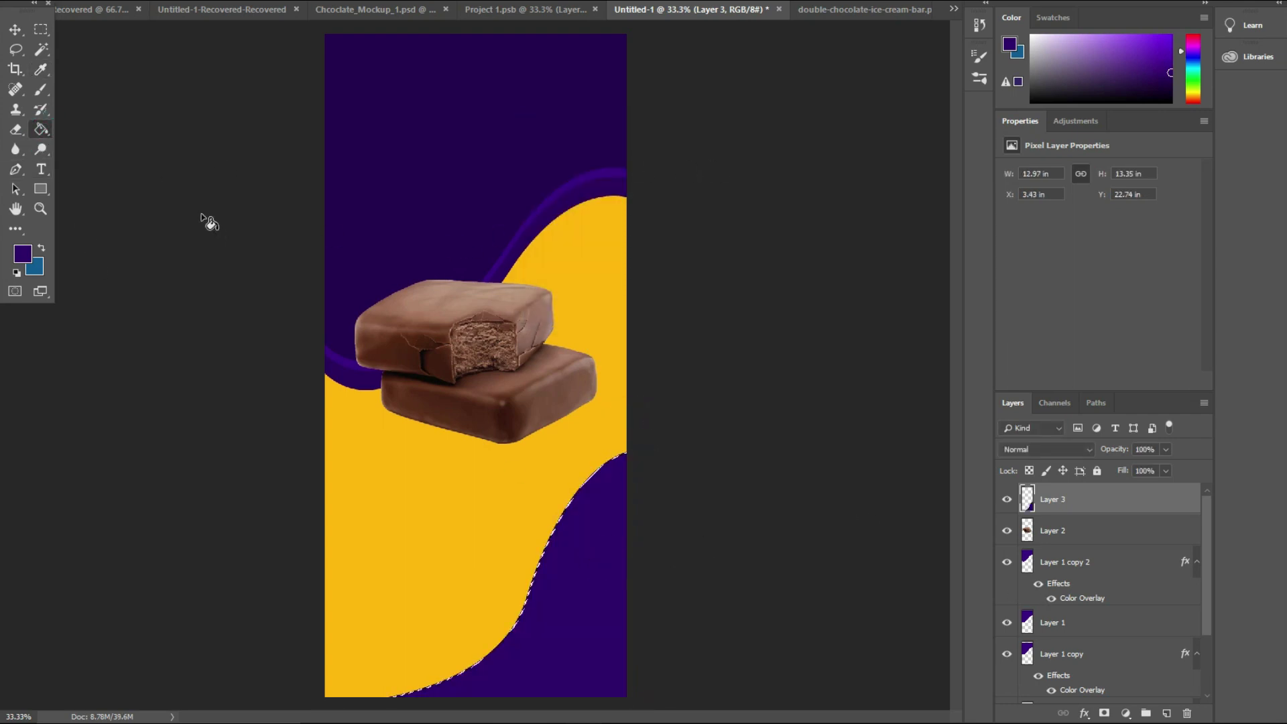
click(15, 29)
click(194, 3)
click(138, 497)
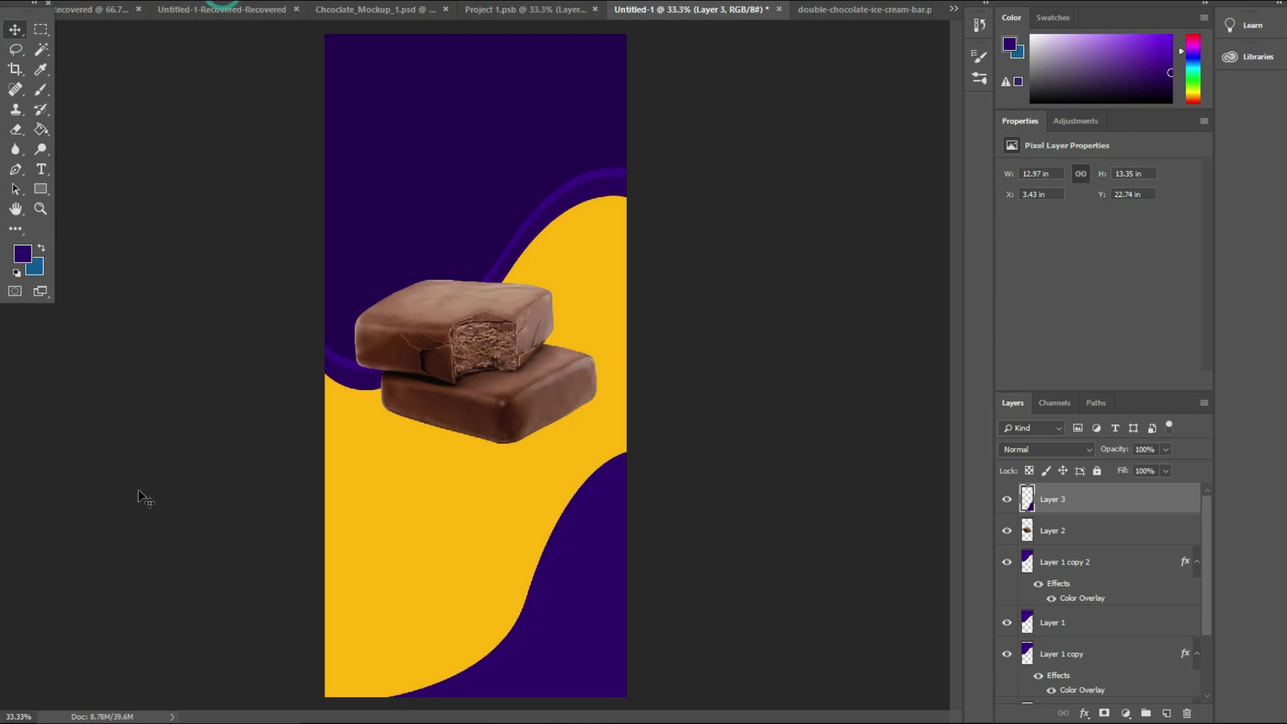
Nudge the lower purple wave slightly and move the chocolate bars a little lower.
drag(585, 646, 589, 634)
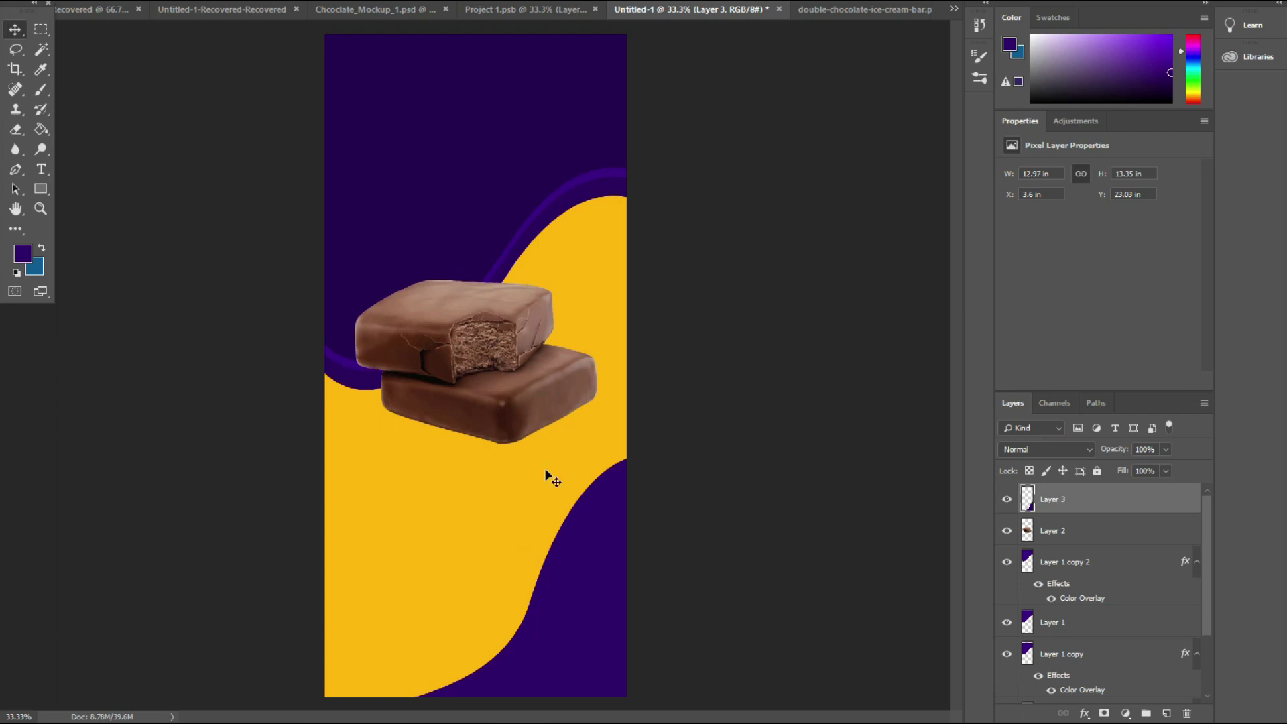
drag(515, 417, 513, 433)
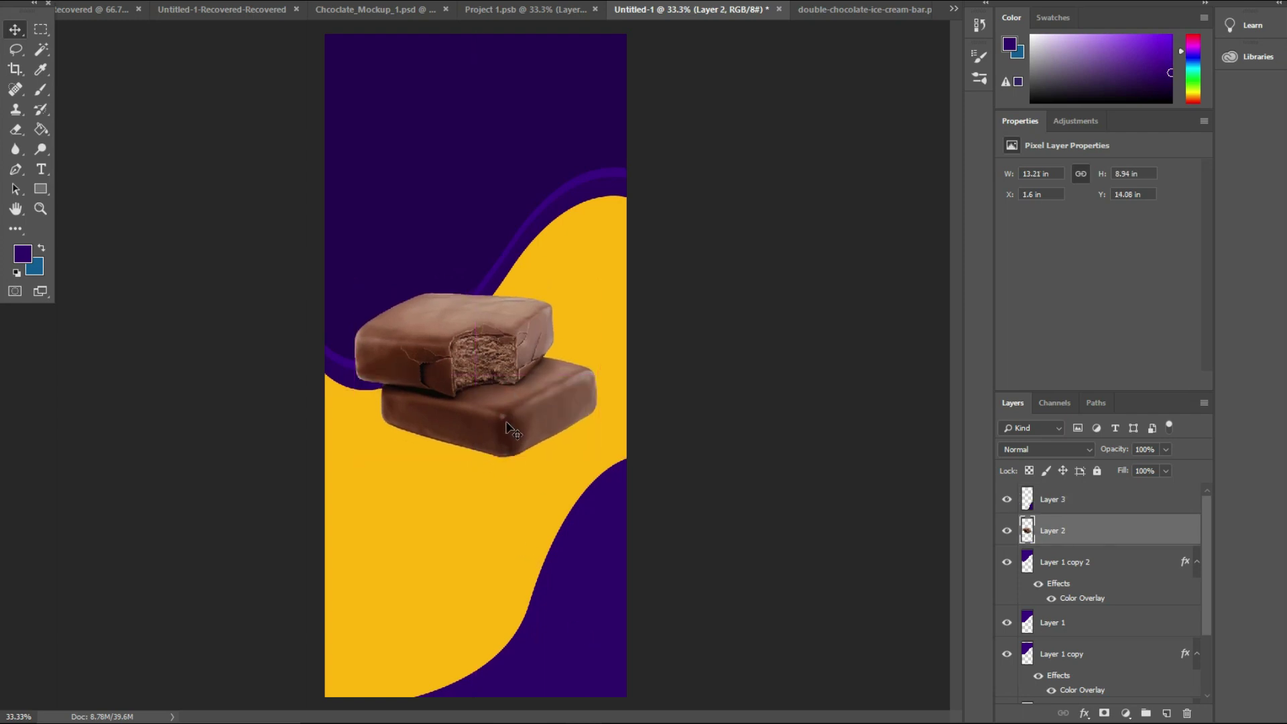
click(819, 276)
click(782, 538)
click(207, 163)
click(39, 170)
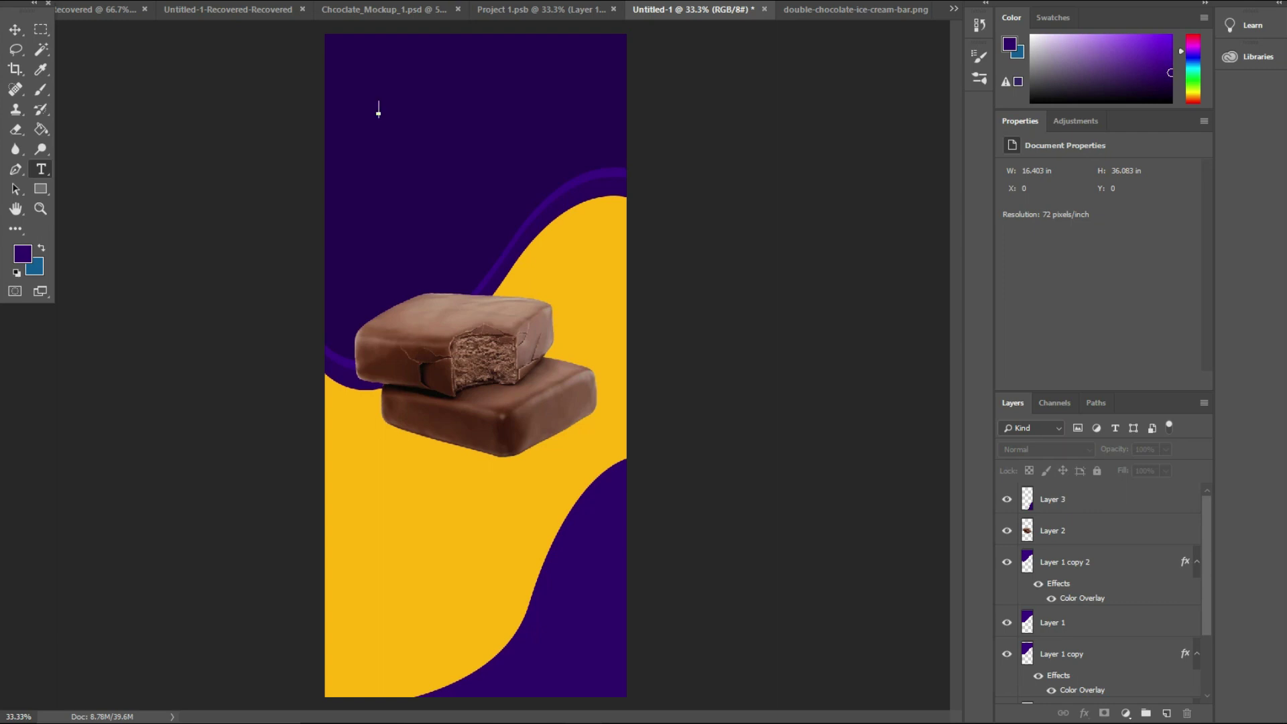
Type 'Dairy Milk' in white near the top of the wrapper.
click(379, 111)
drag(581, 313, 560, 271)
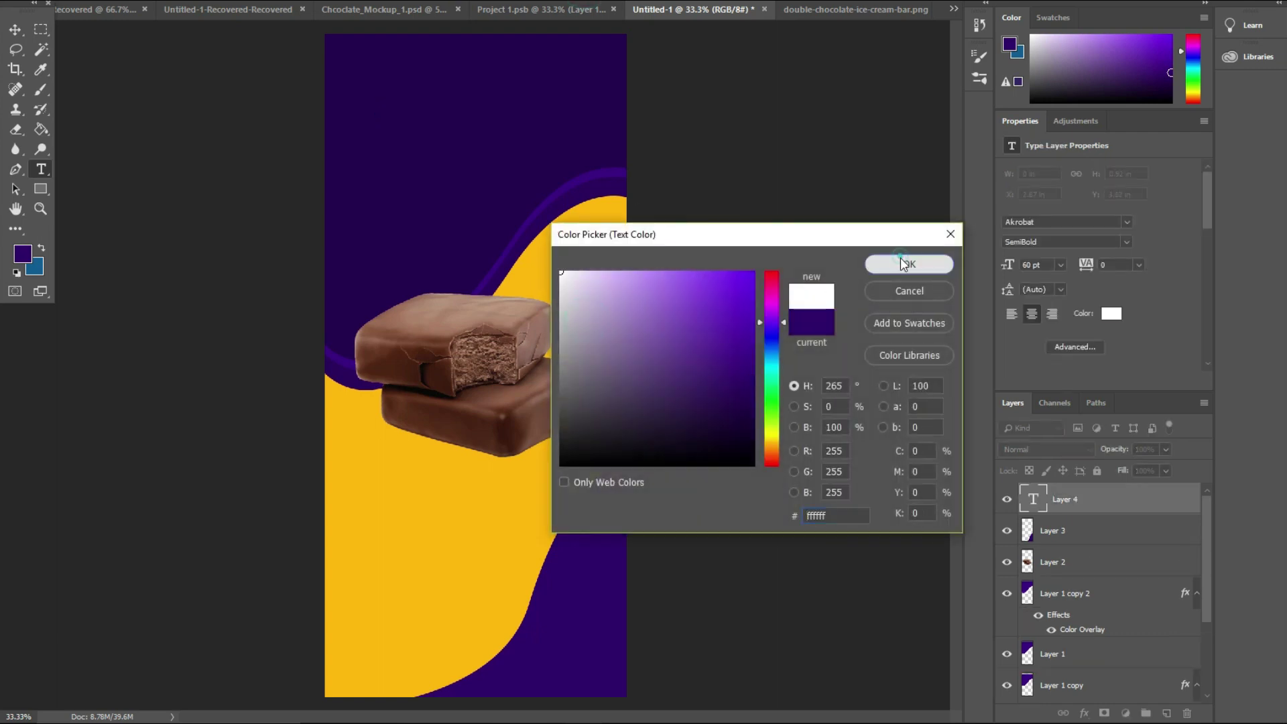
click(909, 264)
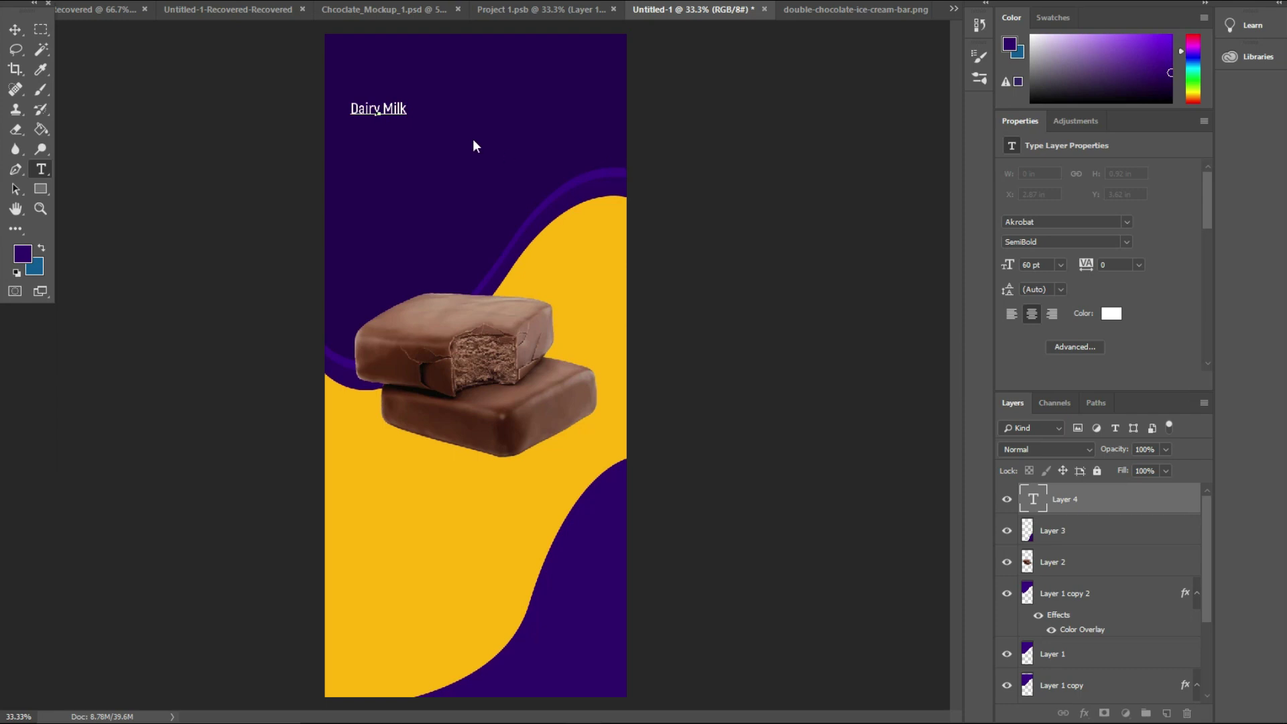
click(15, 29)
drag(382, 118, 408, 114)
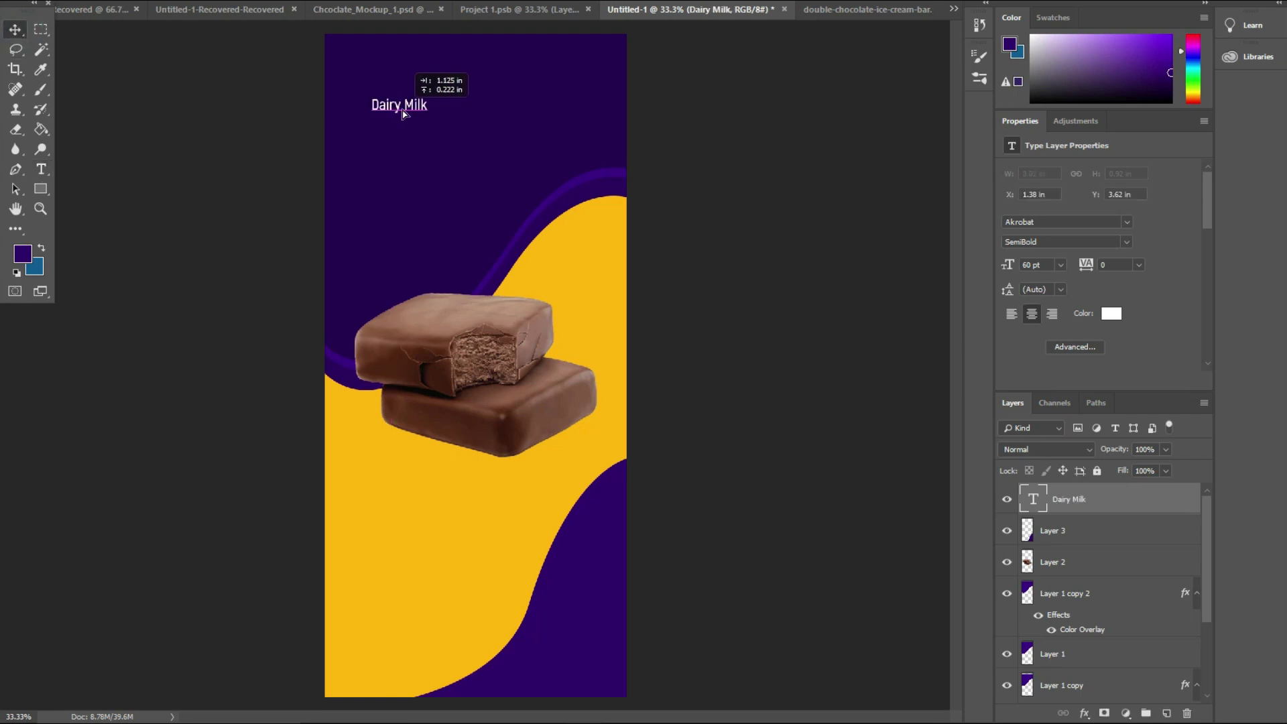
Scale the Dairy Milk title up and centre it across the top purple area.
click(67, 1)
click(159, 280)
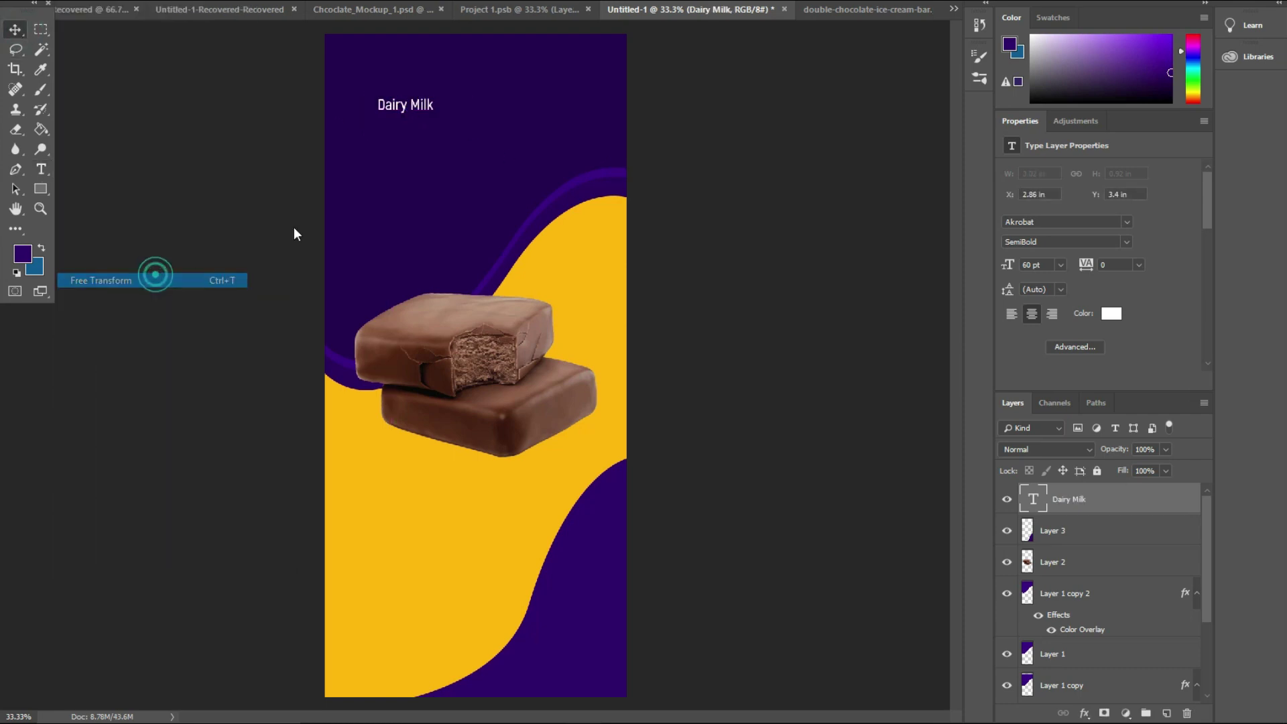
drag(436, 115, 603, 240)
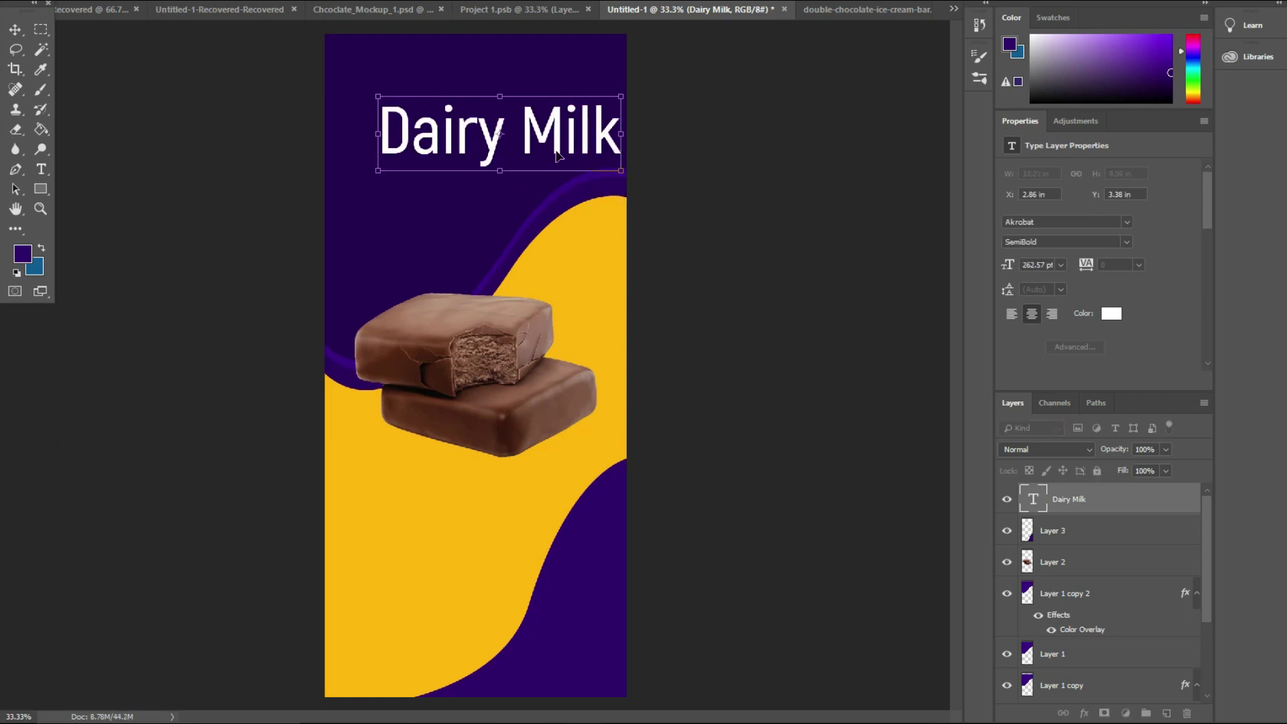
drag(563, 147, 538, 123)
drag(599, 73, 608, 69)
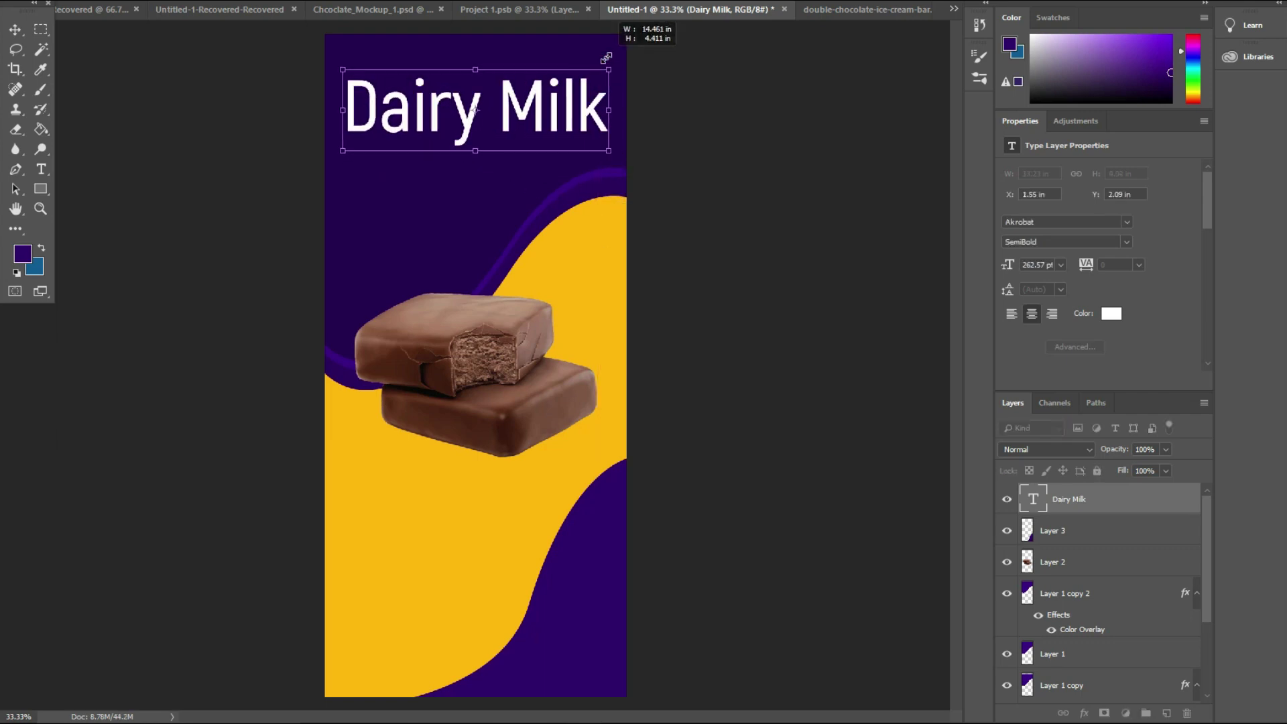
drag(577, 118, 578, 126)
key(Return)
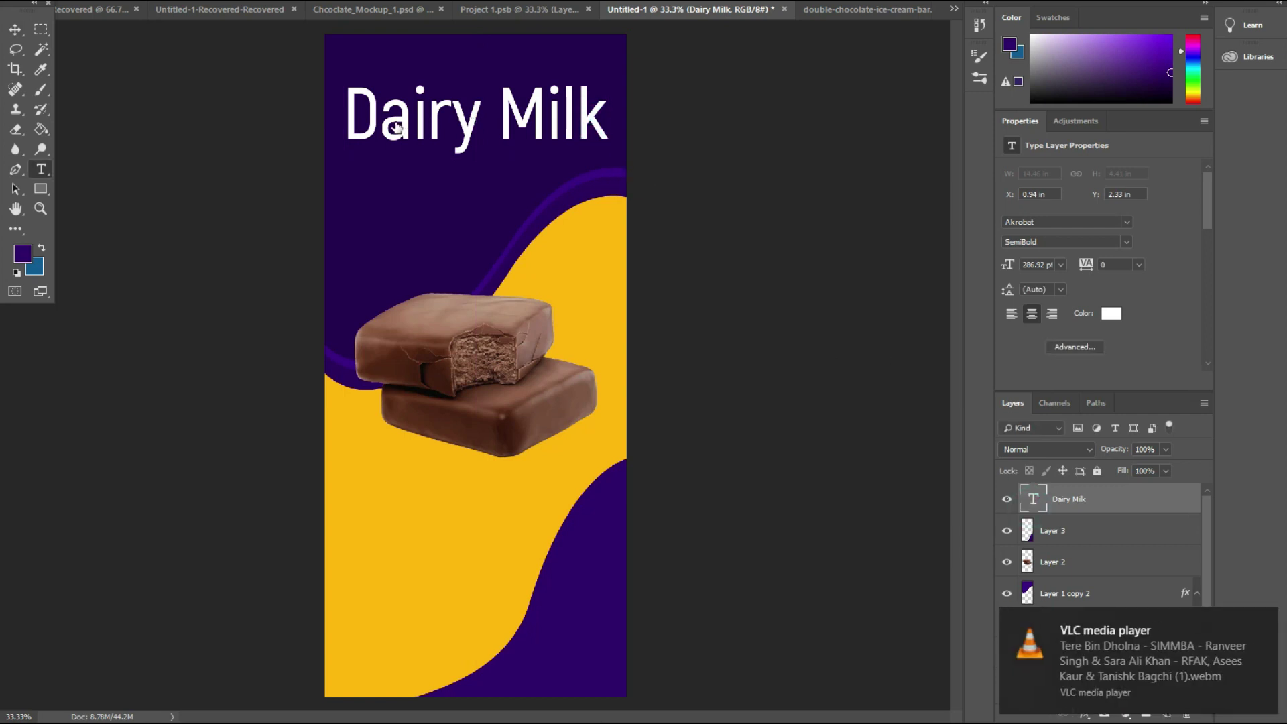
Change the Dairy Milk title's font to Calibri Bold Italic.
double_click(1032, 511)
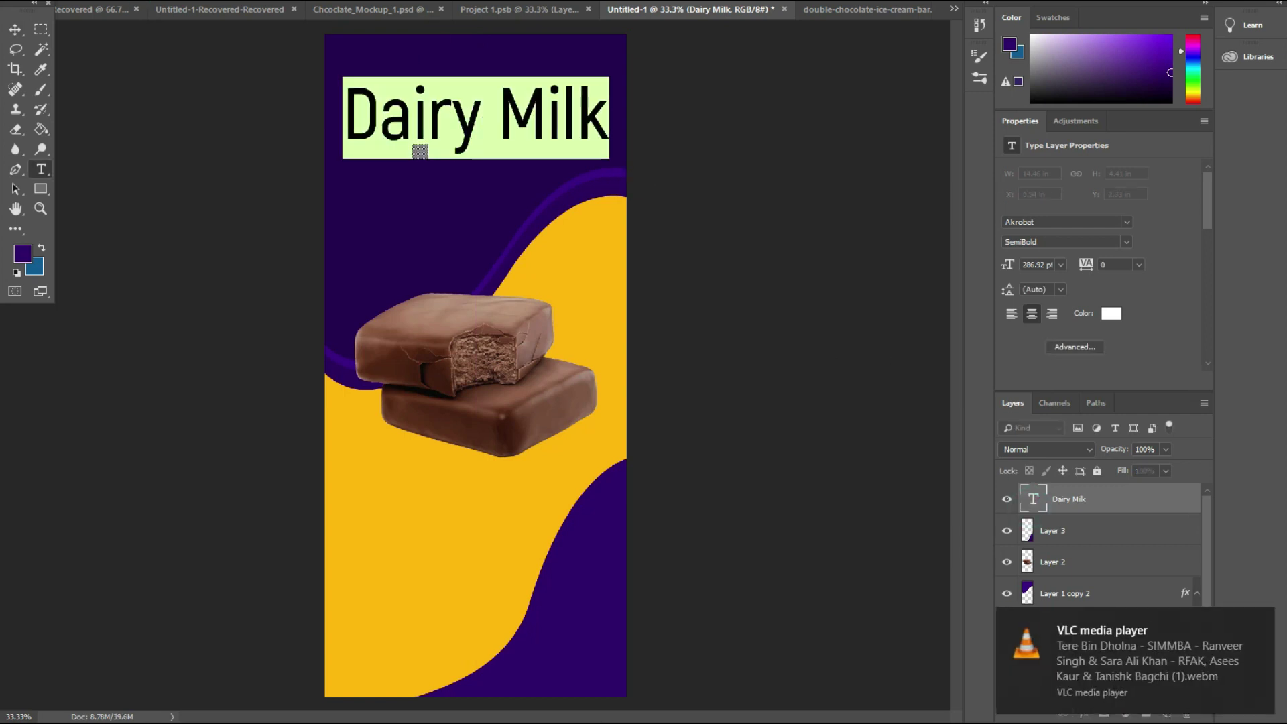
key(Down)
key(Down)
key(Down)
key(Down)
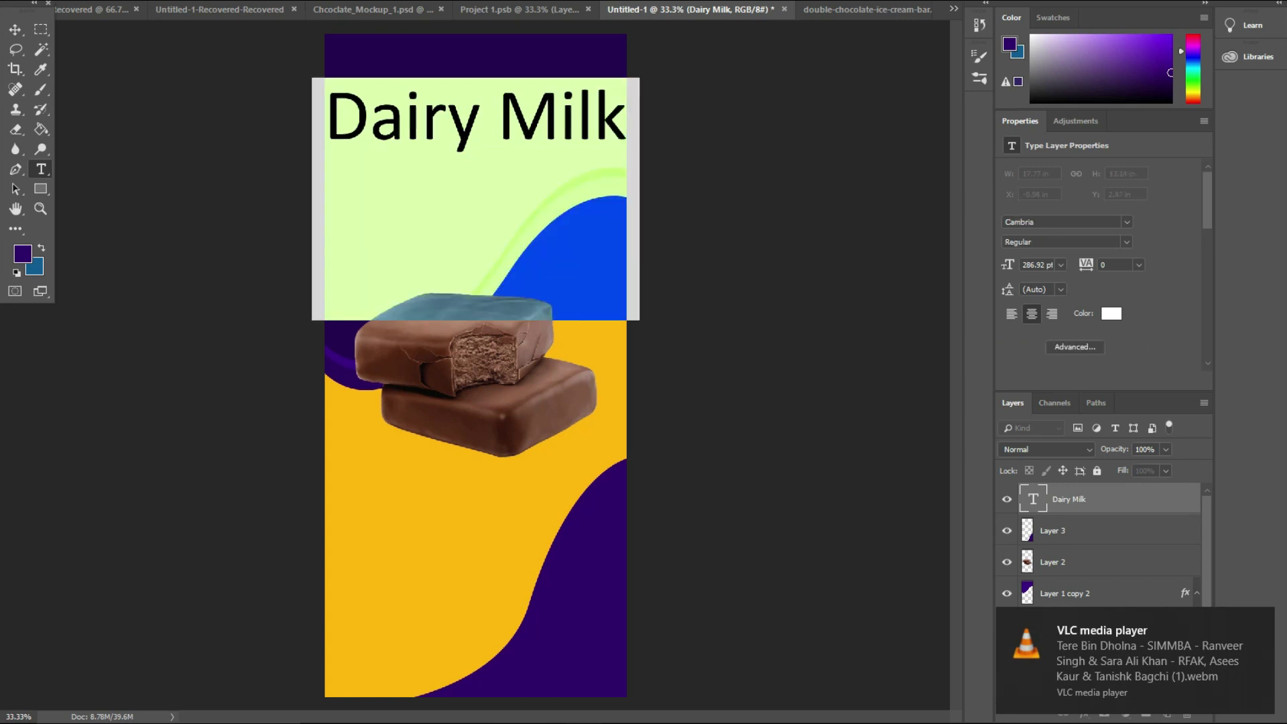
key(Down)
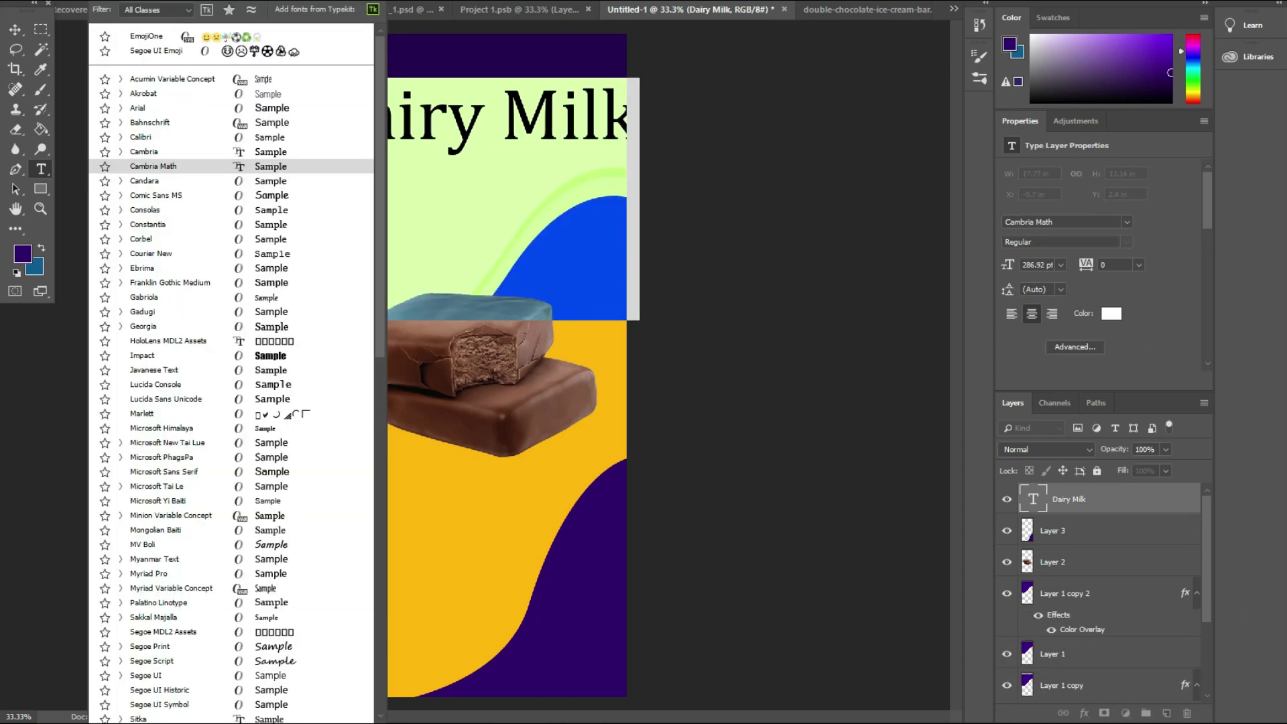
key(Home)
key(Down)
key(Down)
key(Down)
key(Down)
key(Down)
key(Down)
key(Down)
key(Down)
key(Down)
key(Down)
key(Down)
key(Down)
key(Down)
key(Down)
key(Down)
key(Down)
key(Up)
key(Up)
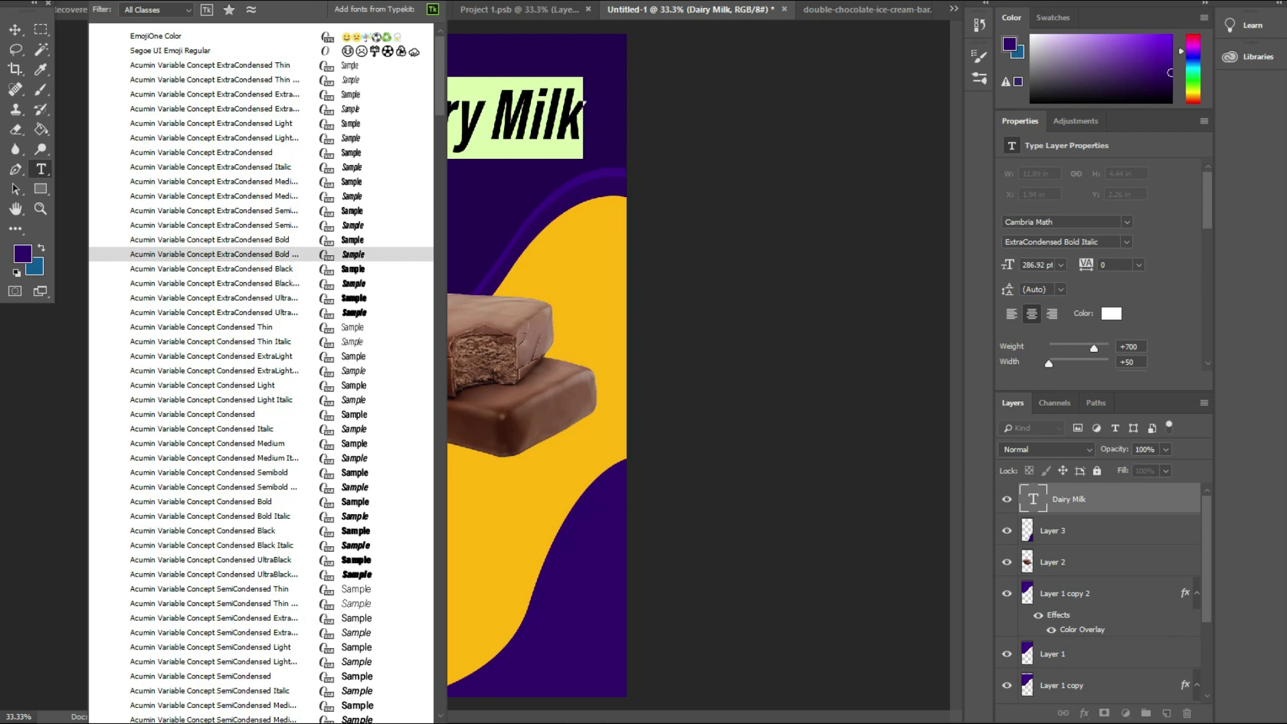
key(Down)
key(Down)
key(Down)
key(Down)
key(Down)
key(Down)
key(Down)
key(Down)
key(Down)
key(Down)
key(Down)
key(Down)
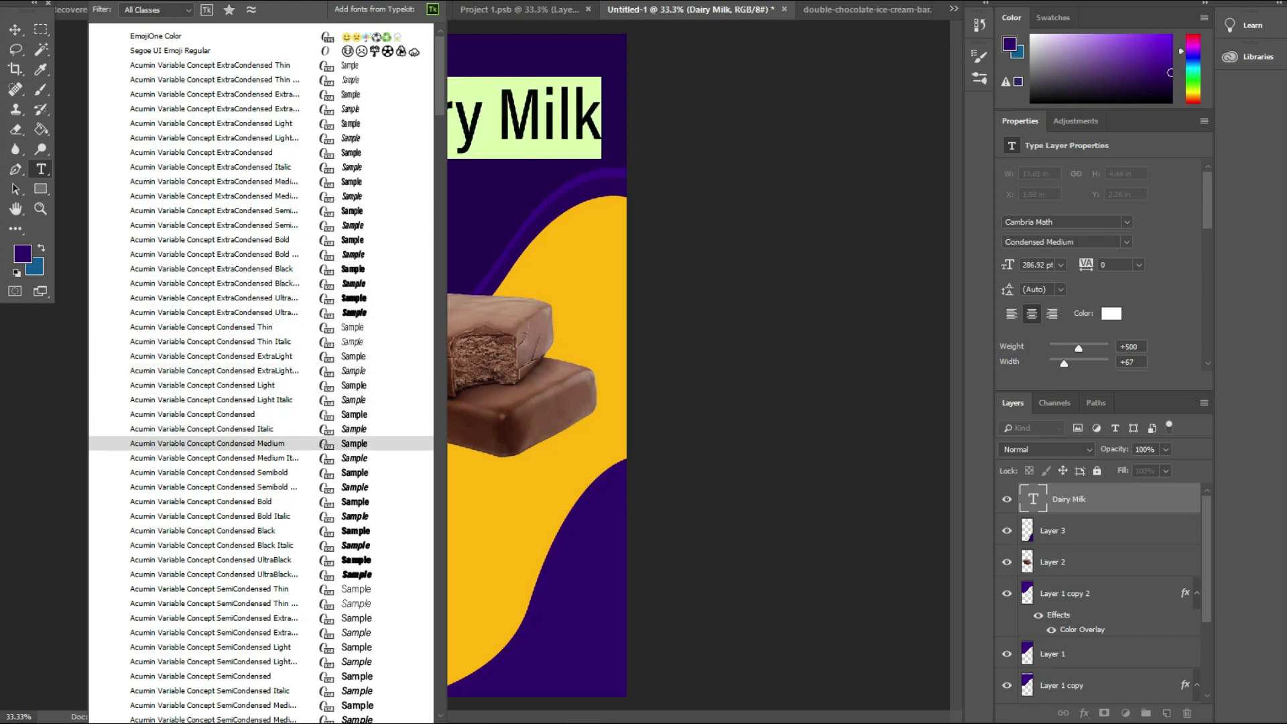
key(Escape)
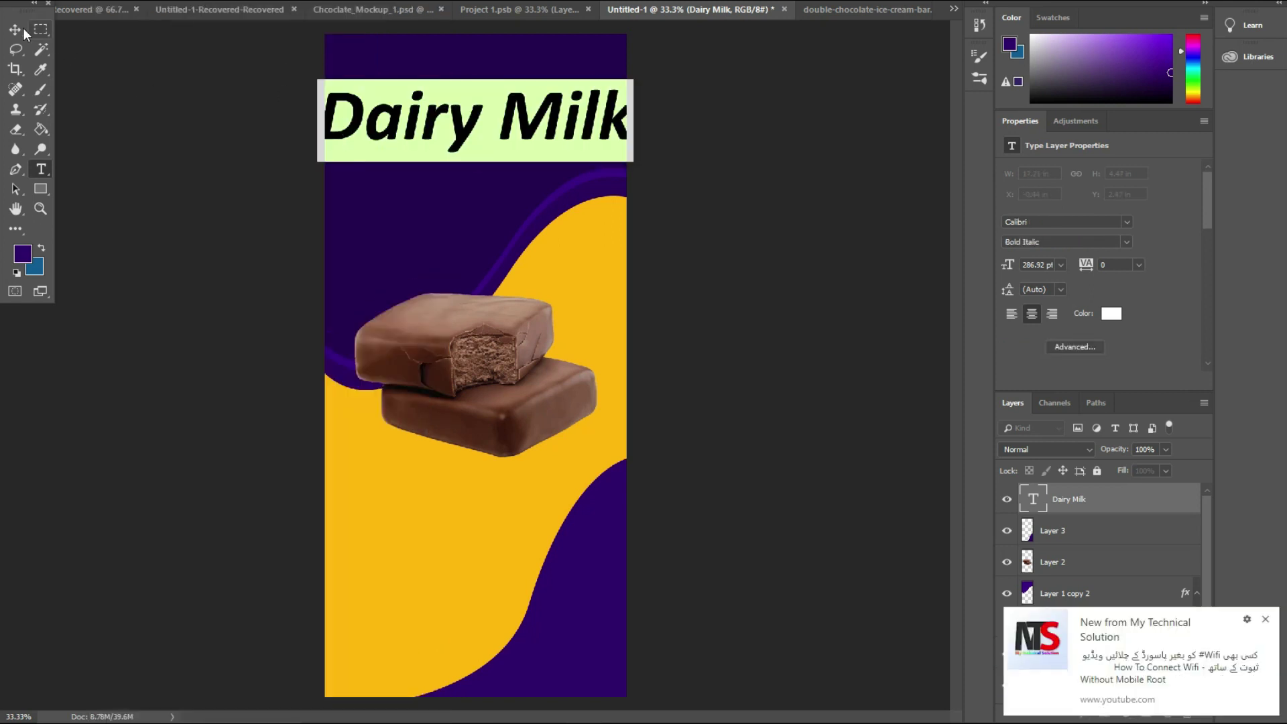
click(14, 30)
Shrink the title slightly and centre it near the top of the wrapper.
drag(572, 118, 575, 121)
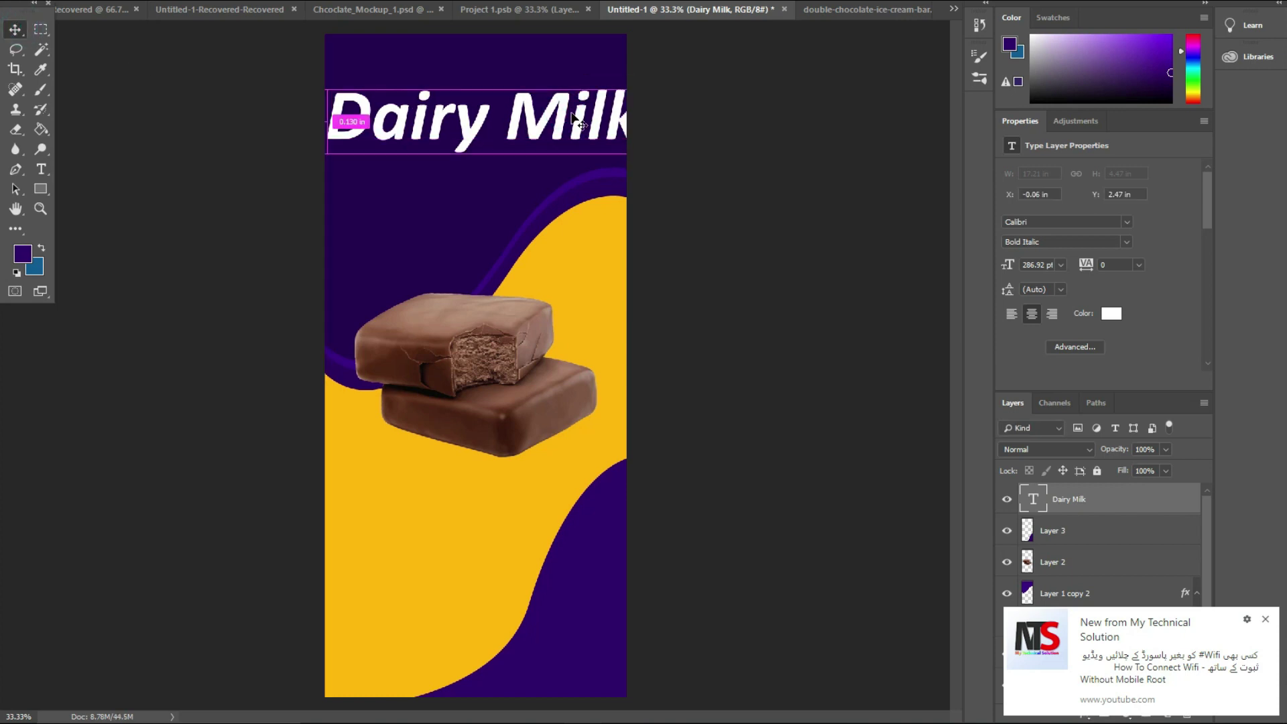
drag(637, 84, 607, 86)
drag(566, 124, 558, 124)
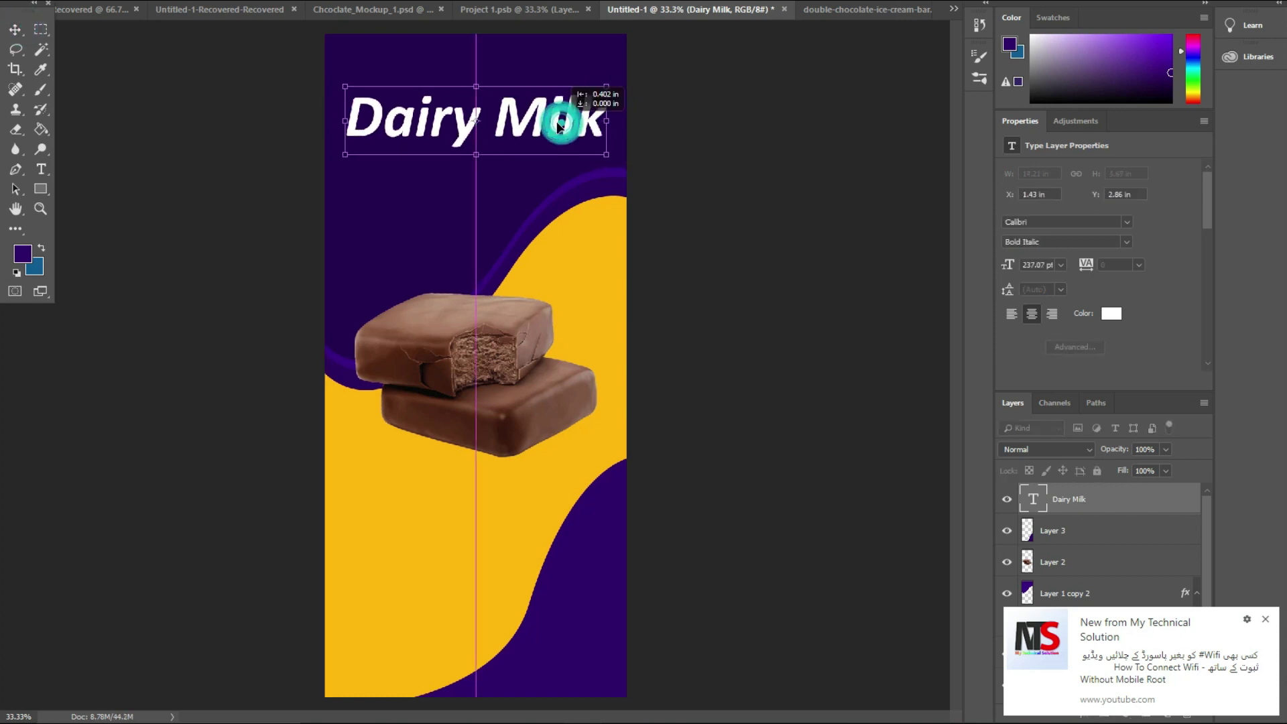
key(Return)
click(1266, 620)
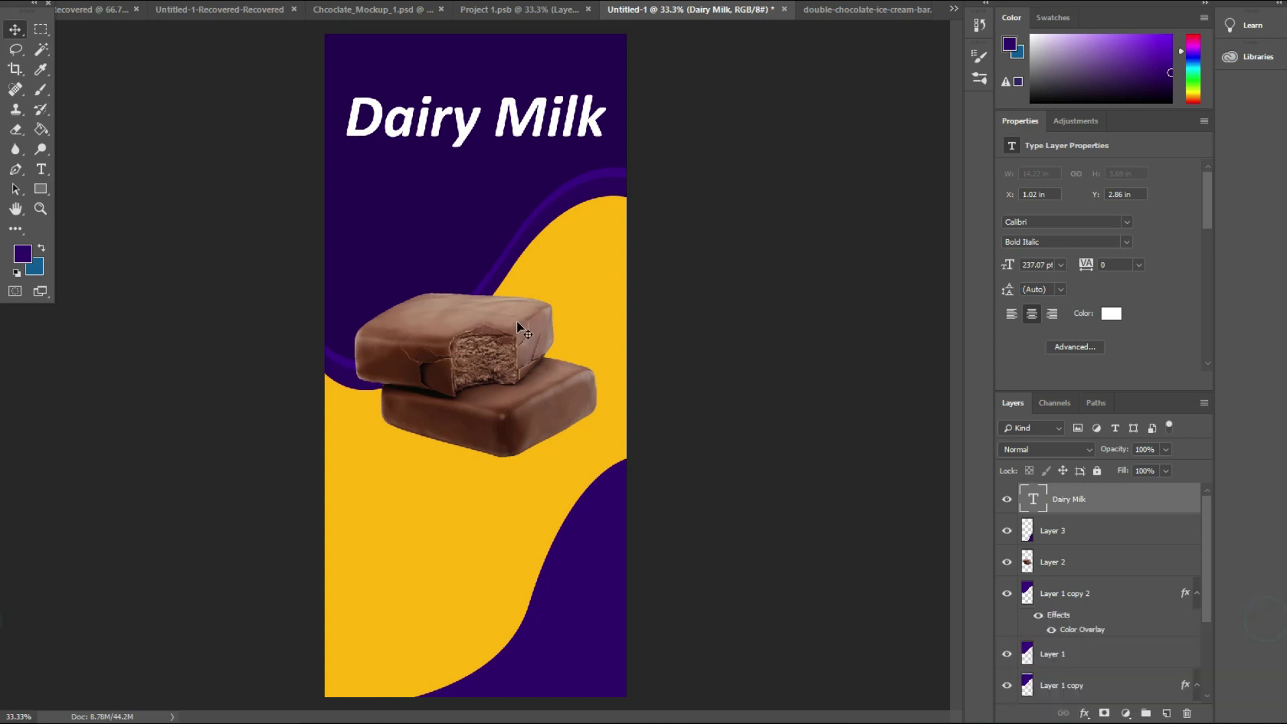
drag(513, 129, 514, 109)
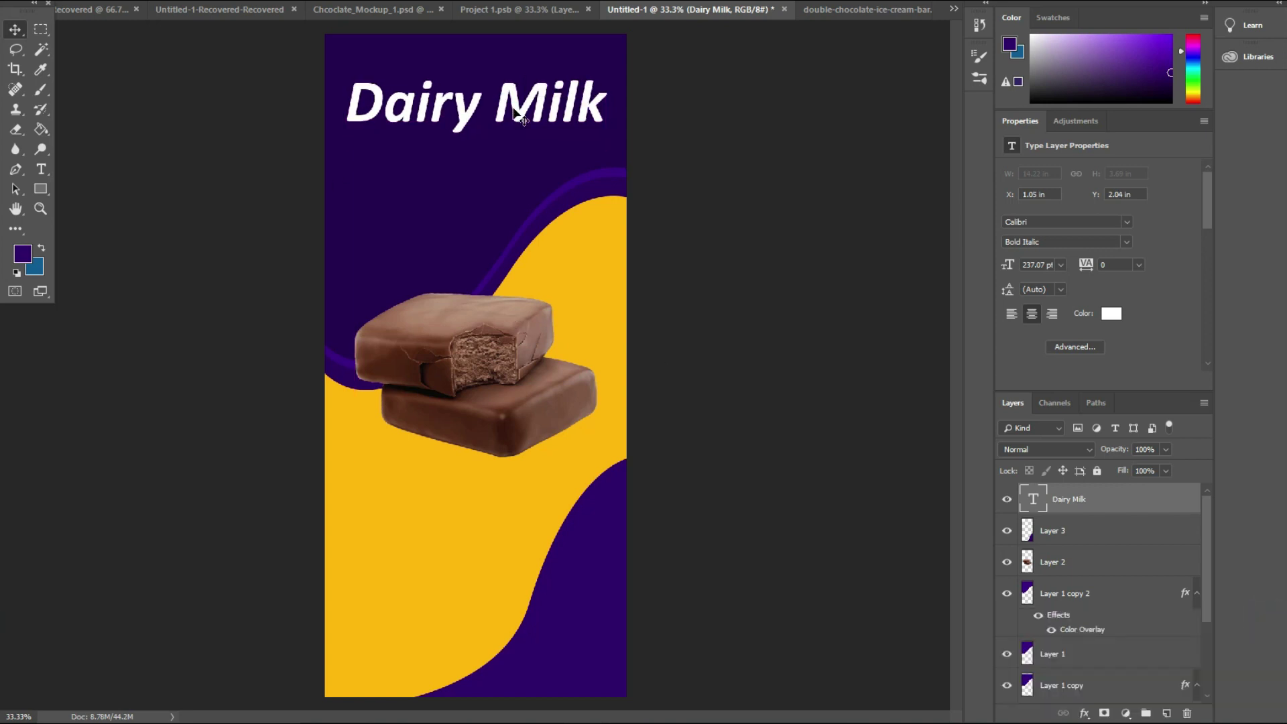
Duplicate the title layer below the original and retype the copy as 'Caramel'.
drag(1088, 507, 1167, 716)
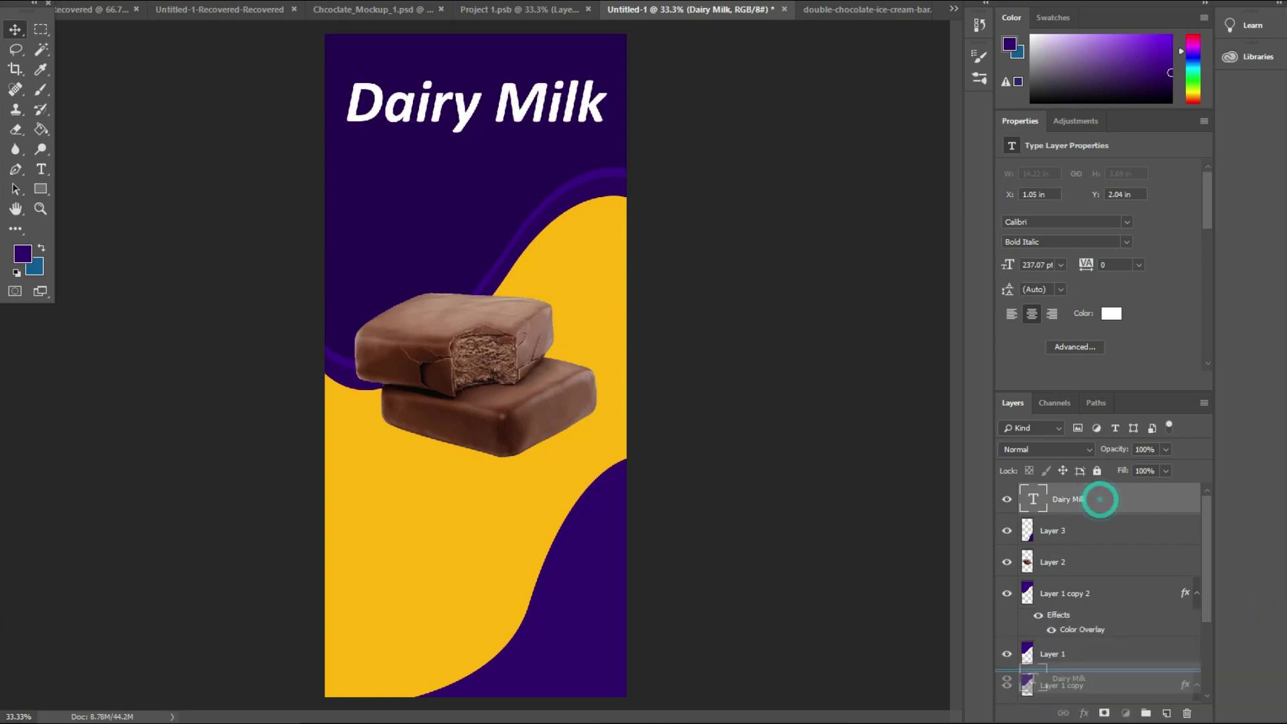
drag(451, 118, 452, 171)
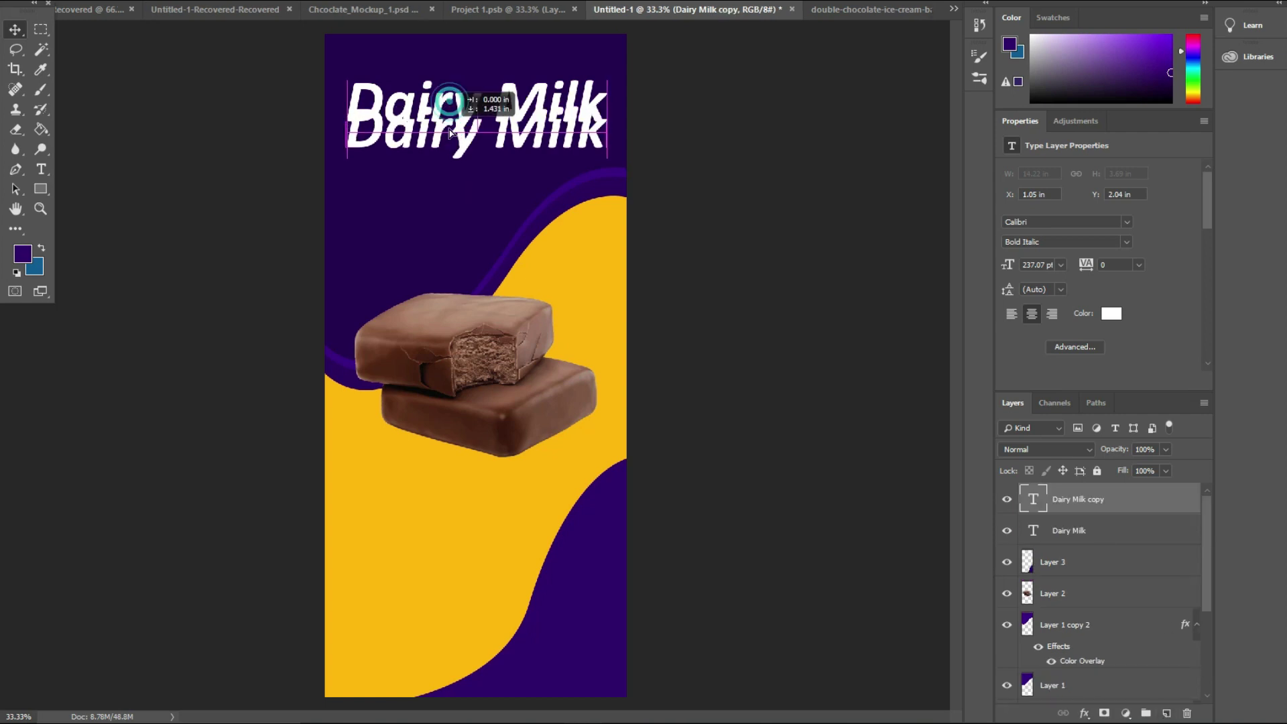
double_click(1045, 503)
text(c)
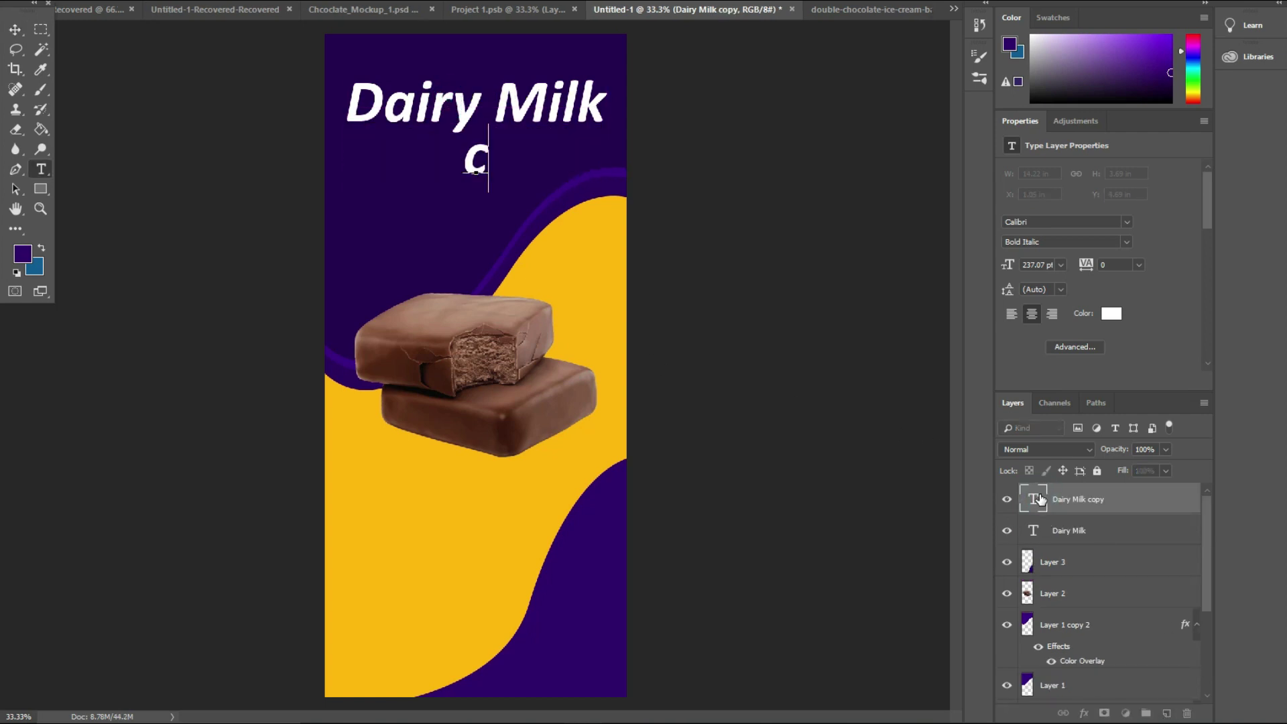
text(a)
key(BackSpace)
key(BackSpace)
text(Caram)
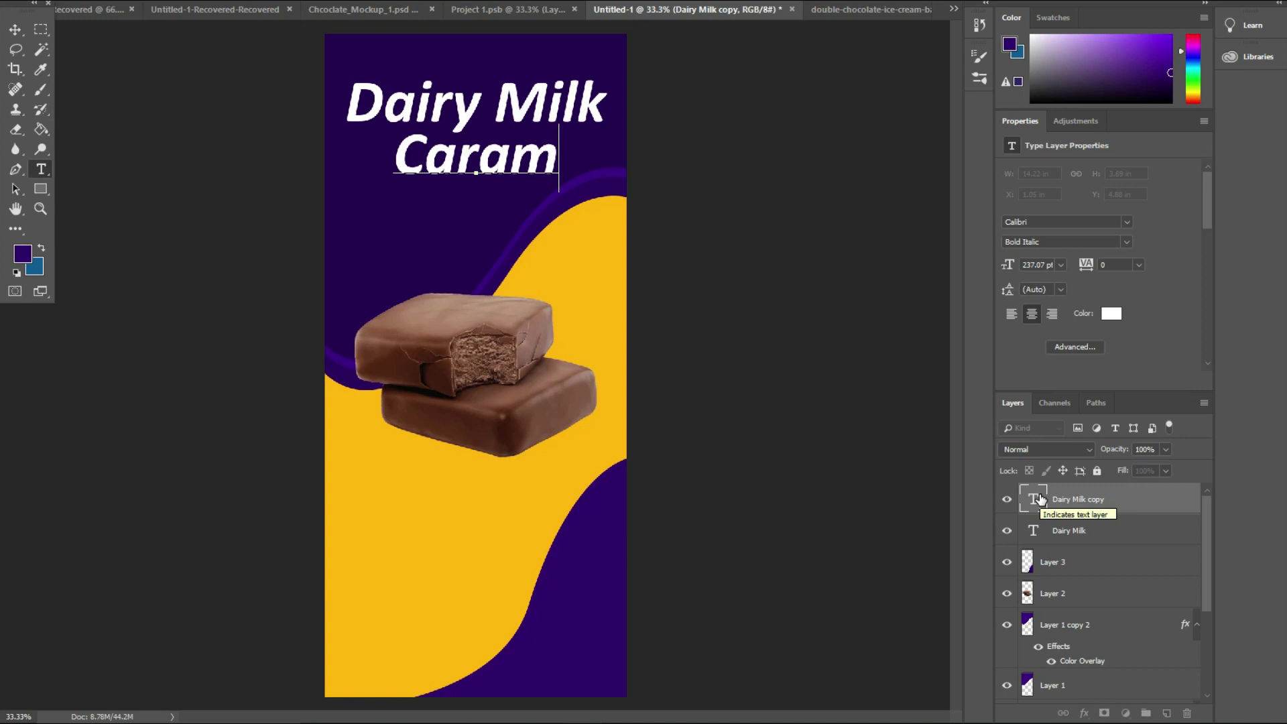
text(el)
click(15, 29)
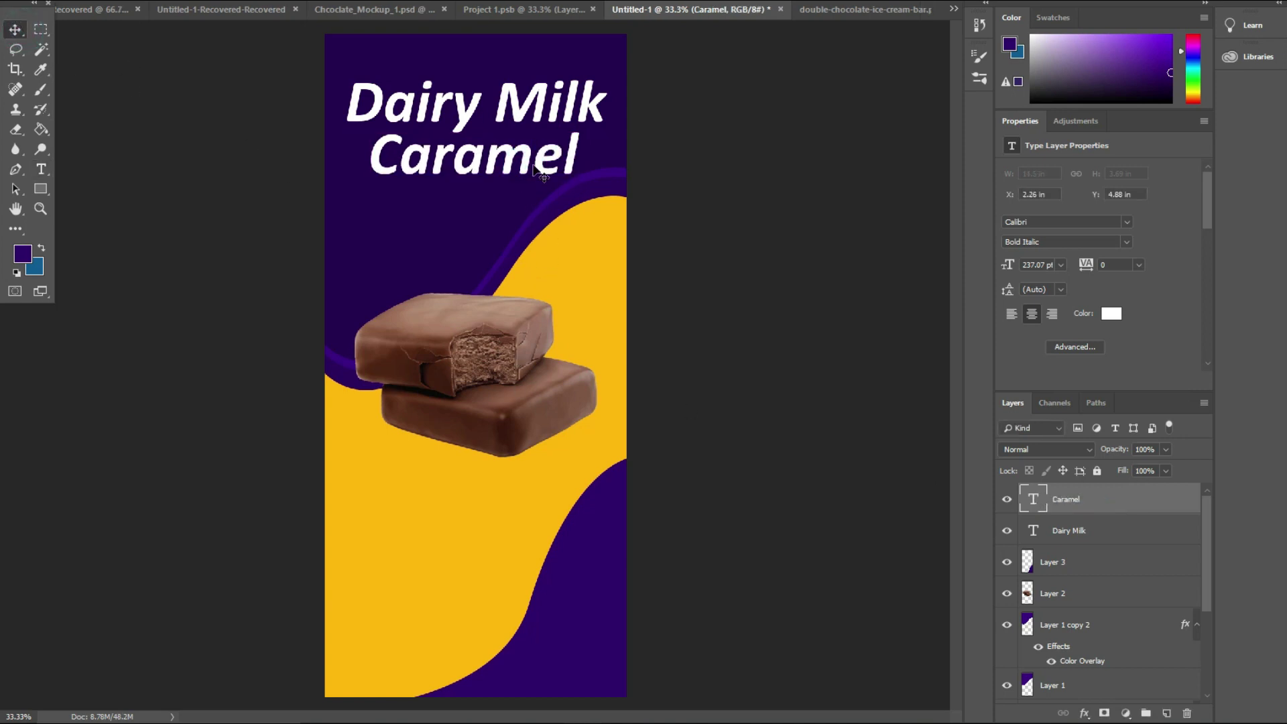
Shrink the Caramel line and nudge it up beneath the title.
key(ctrl+t)
drag(583, 124, 563, 131)
key(Return)
key(Up)
key(Up)
key(Up)
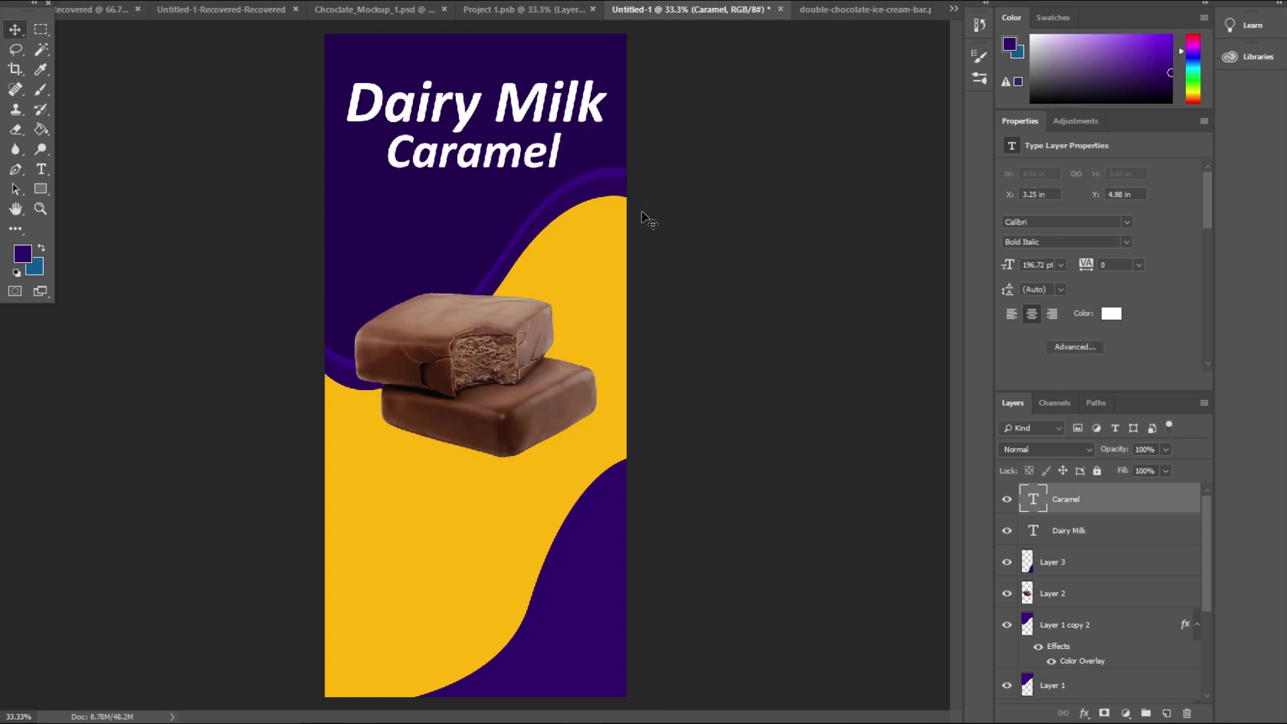
Duplicate the Caramel layer into the lower-right purple area and retype it as 'Dis'.
click(189, 362)
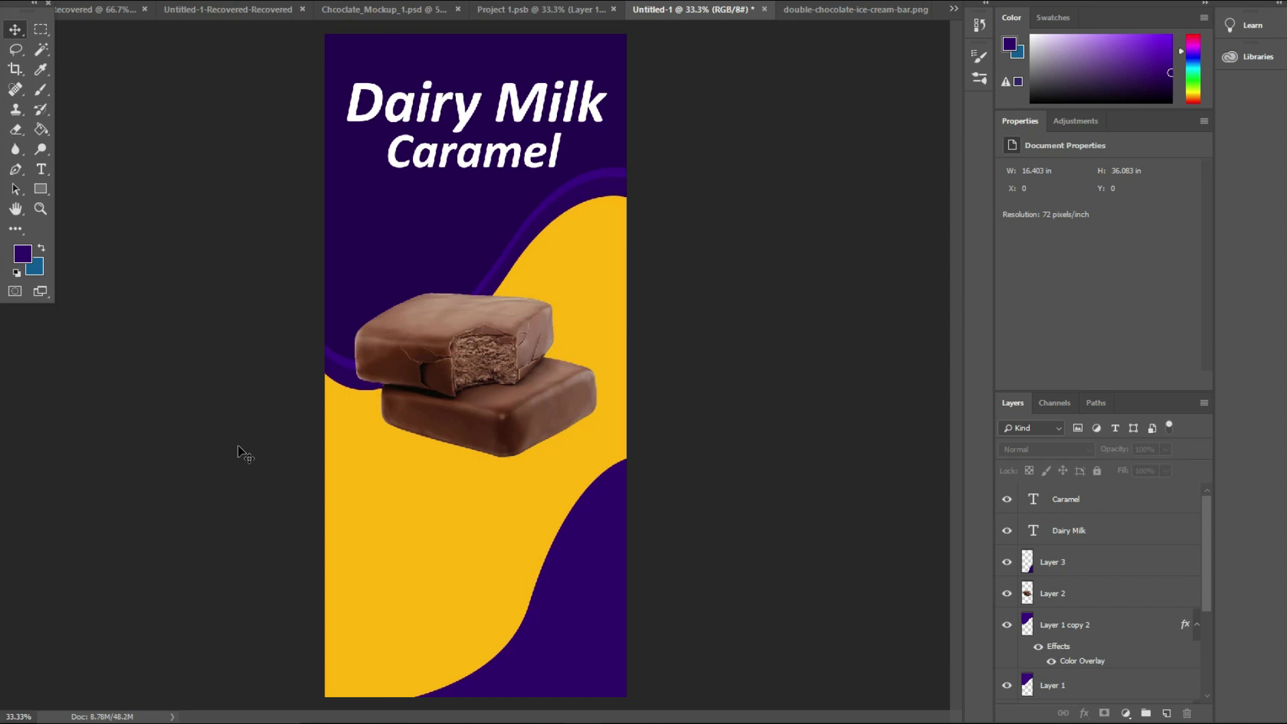
click(499, 158)
drag(1069, 499, 1166, 713)
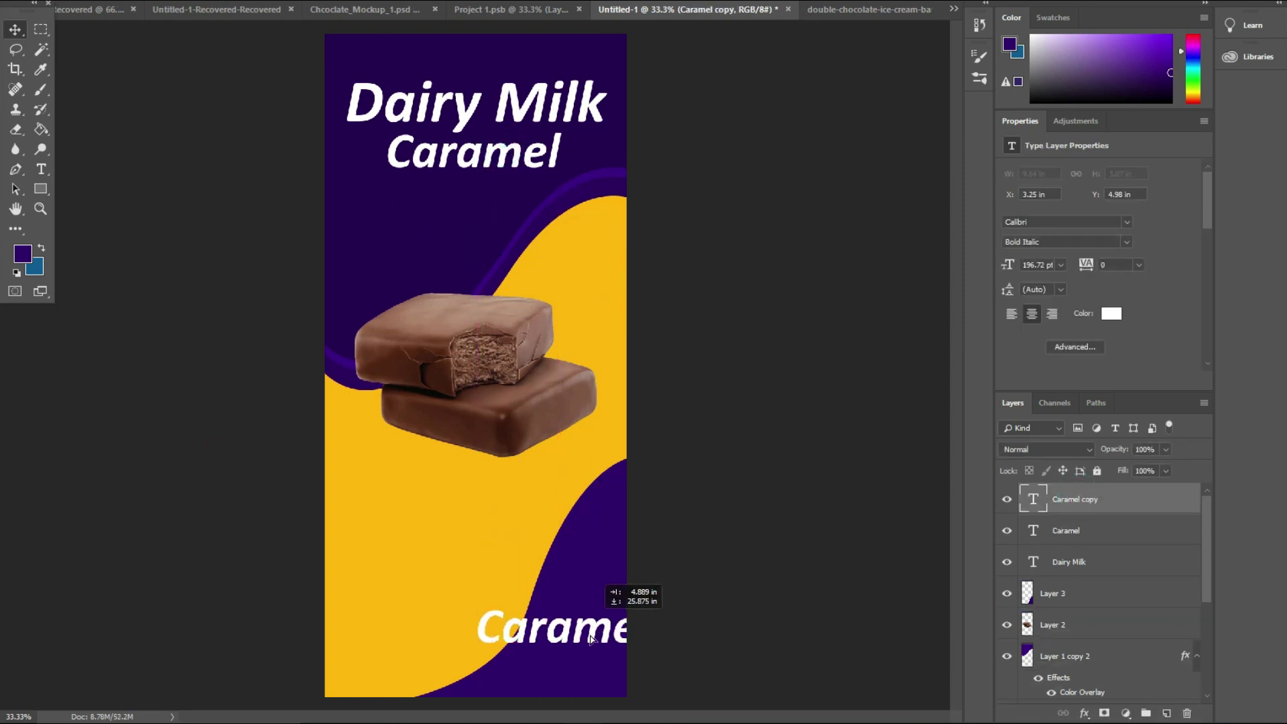
drag(511, 181, 577, 695)
double_click(1033, 499)
key(BackSpace)
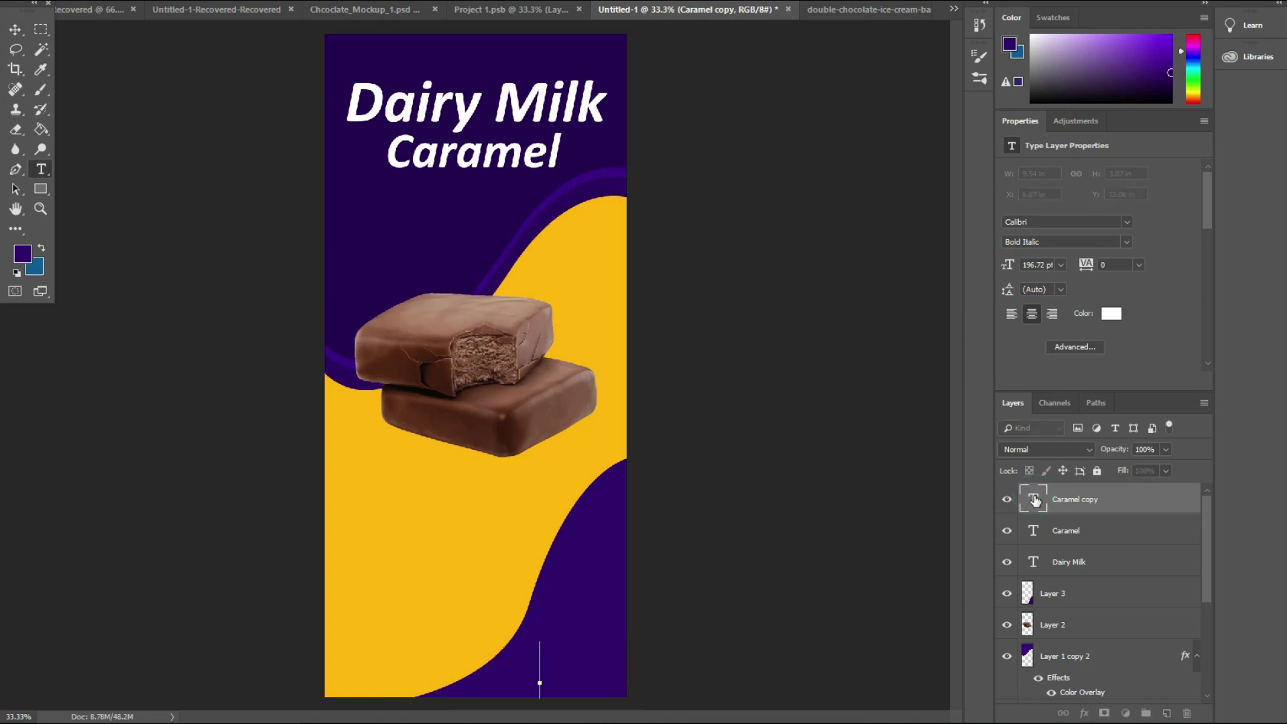
click(541, 666)
text(Ed)
key(BackSpace)
text(De)
key(BackSpace)
text(is)
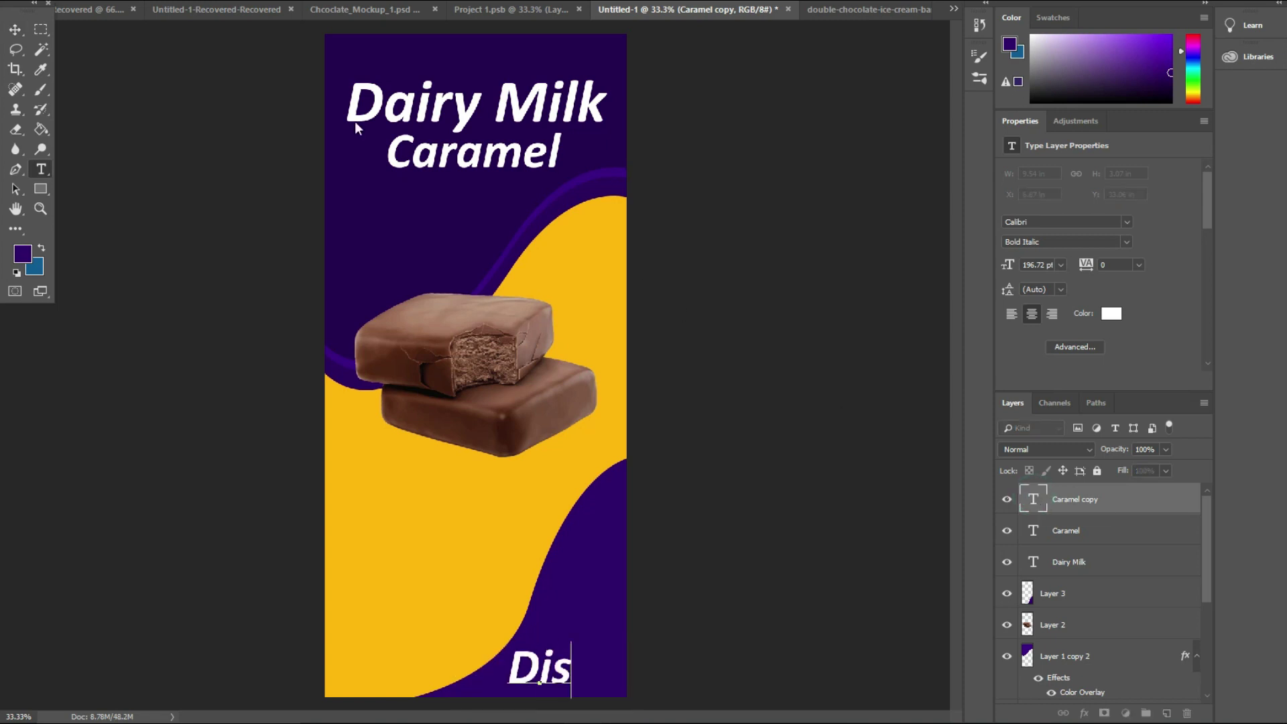
click(15, 30)
mouse_move(547, 680)
mouse_down()
mouse_move(591, 586)
mouse_move(563, 643)
mouse_up()
Duplicate Dis into a large '7' placed beneath it.
key(ctrl+j)
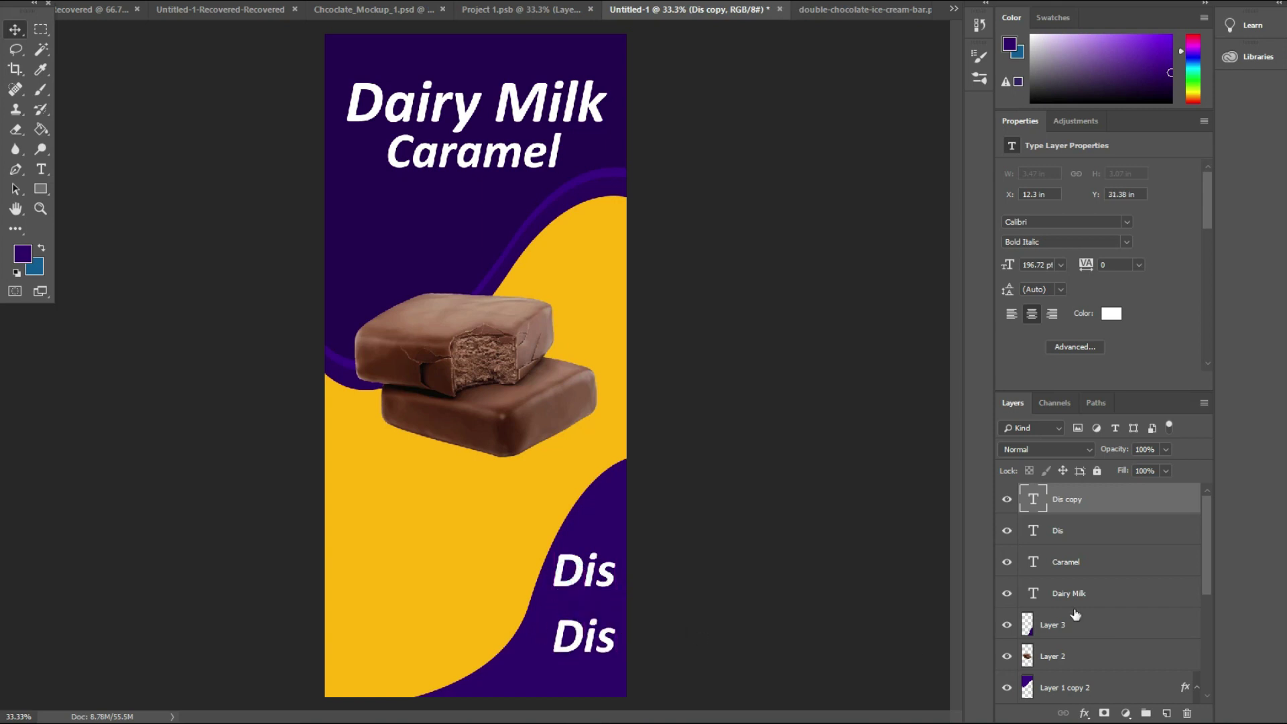
double_click(1033, 500)
key(BackSpace)
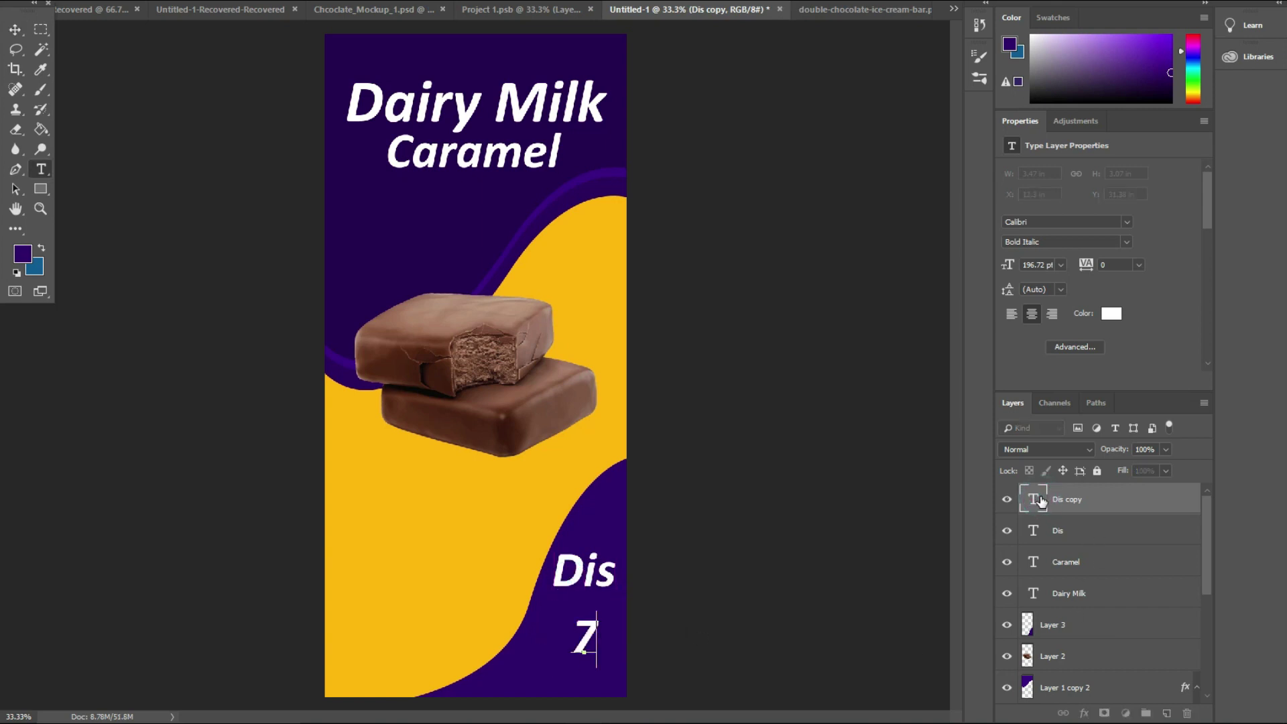
text(%)
key(BackSpace)
key(ctrl+Return)
key(v)
drag(598, 610, 613, 587)
drag(611, 645, 576, 657)
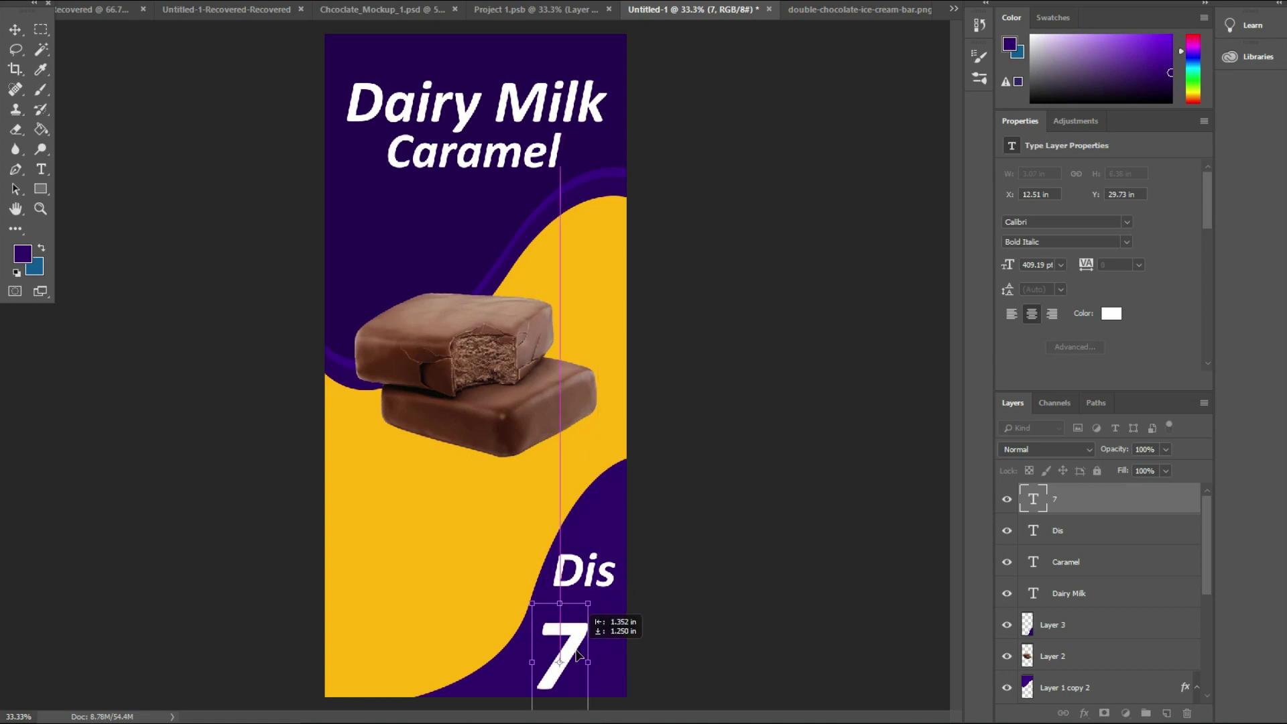
mouse_move(588, 604)
mouse_down()
mouse_move(607, 572)
mouse_move(584, 625)
mouse_up()
Add a '%' text layer right beside the 7.
click(606, 577)
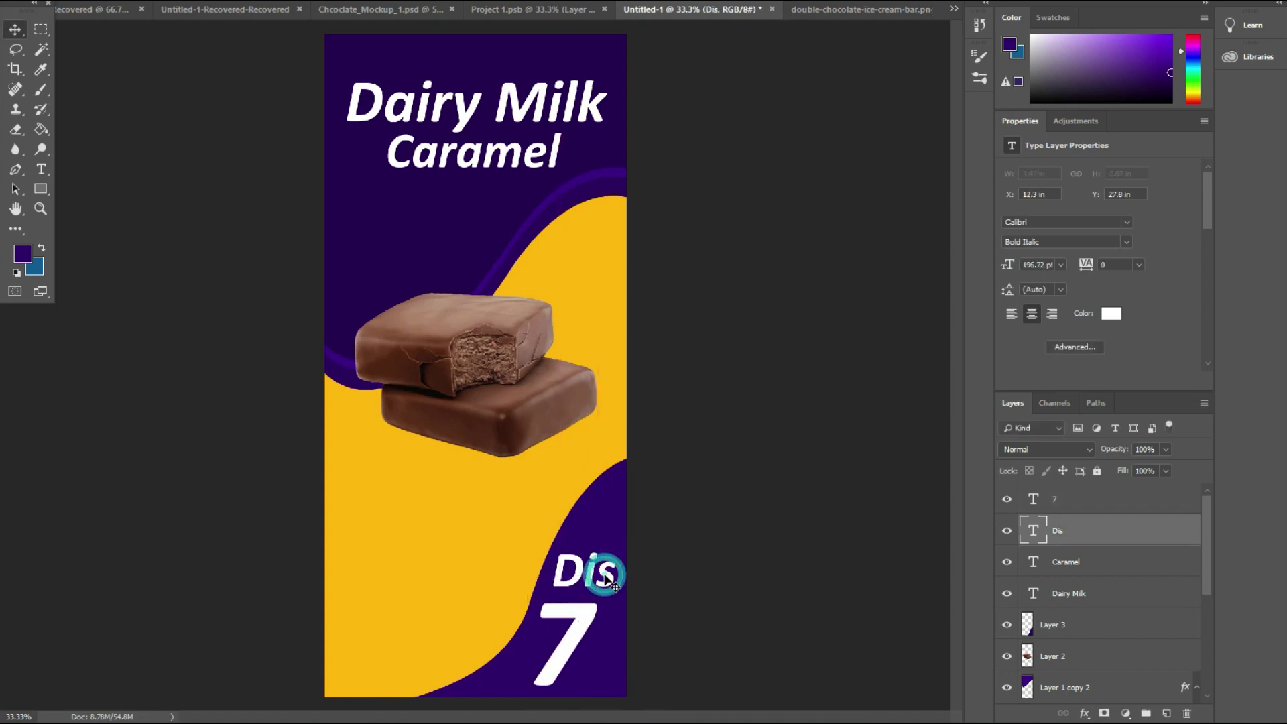
alt+drag(605, 577, 617, 674)
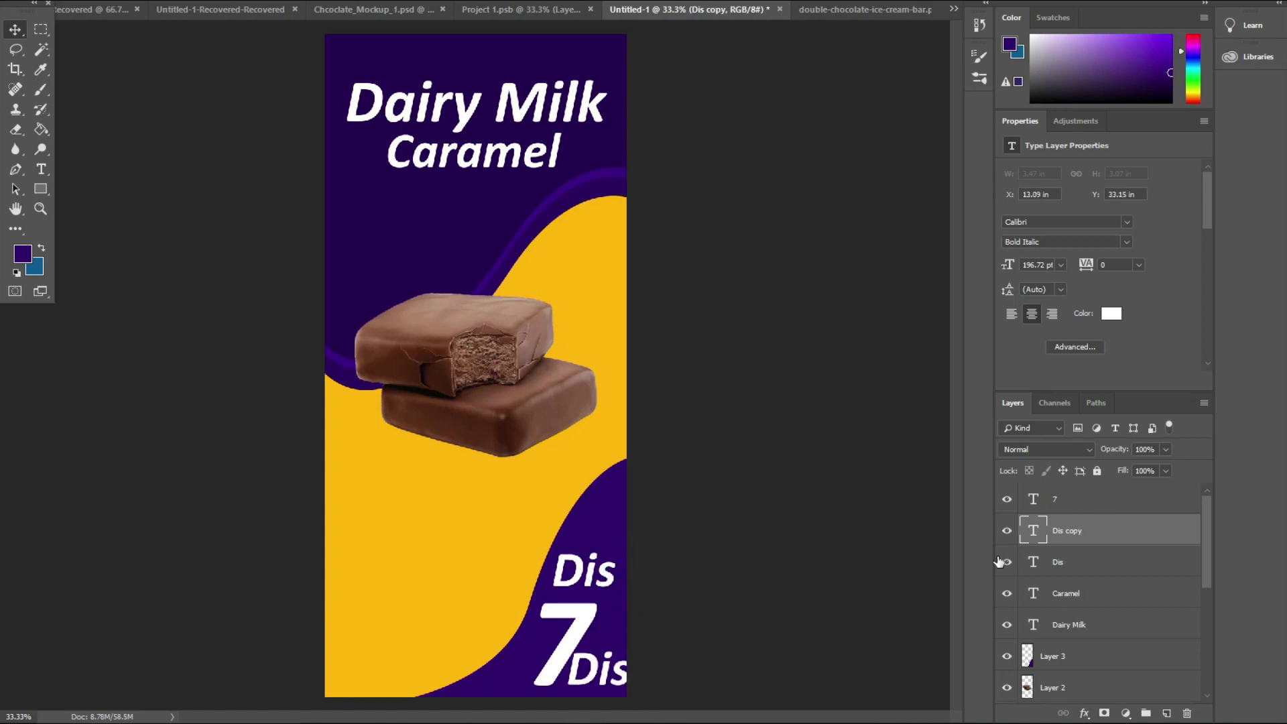
double_click(1033, 530)
key(BackSpace)
text(%)
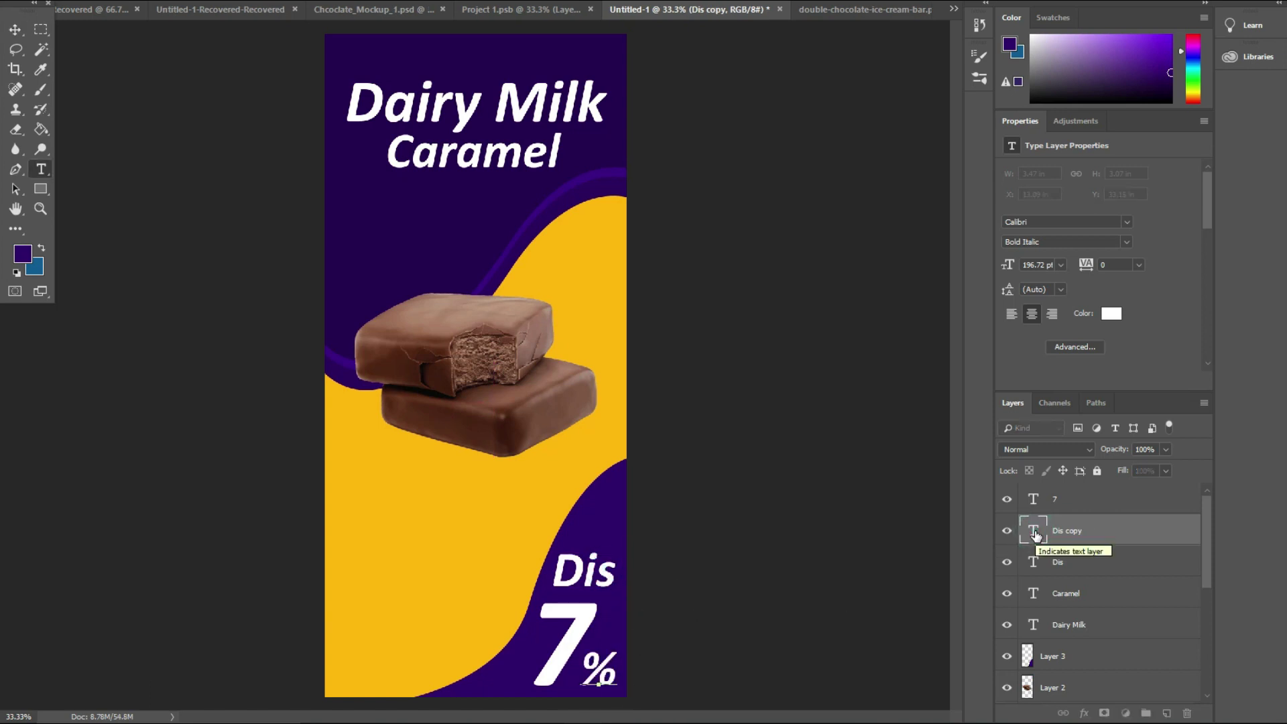
click(19, 30)
drag(603, 663, 596, 663)
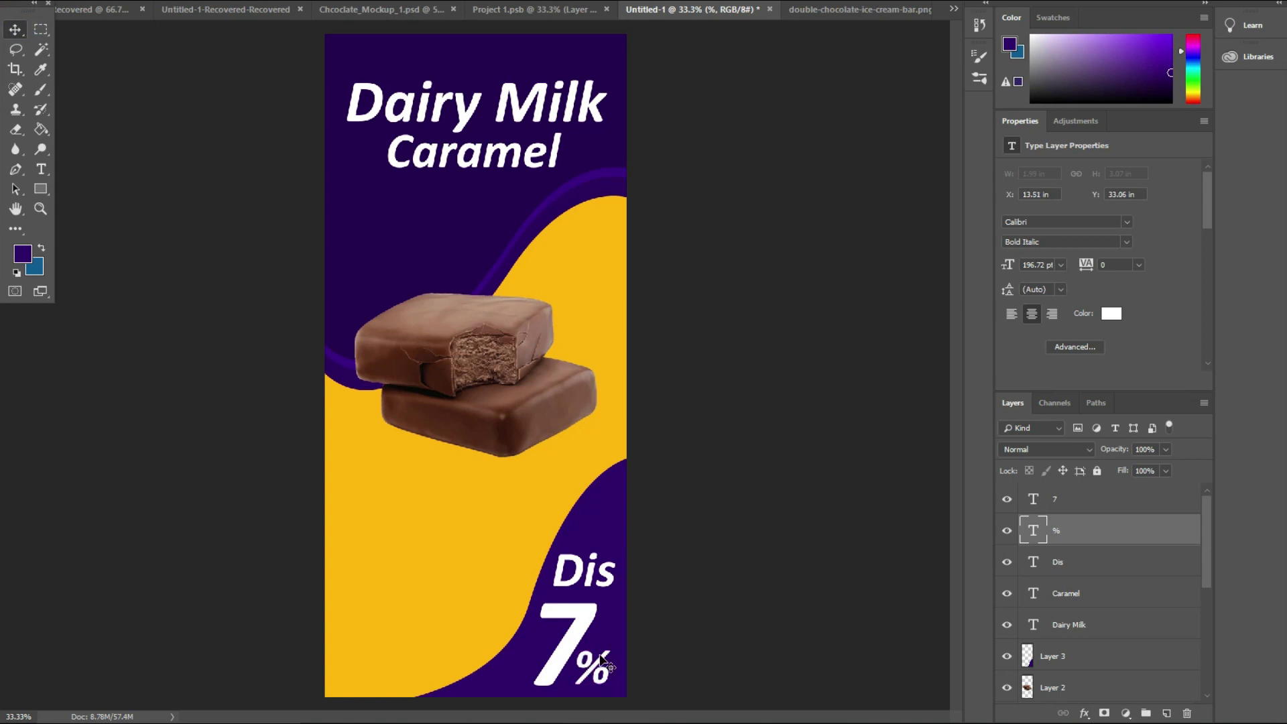
Paste the Lorem Ipsum body text and enlarge it on the yellow area.
key(ctrl+v)
scroll(469, 570, up, 2)
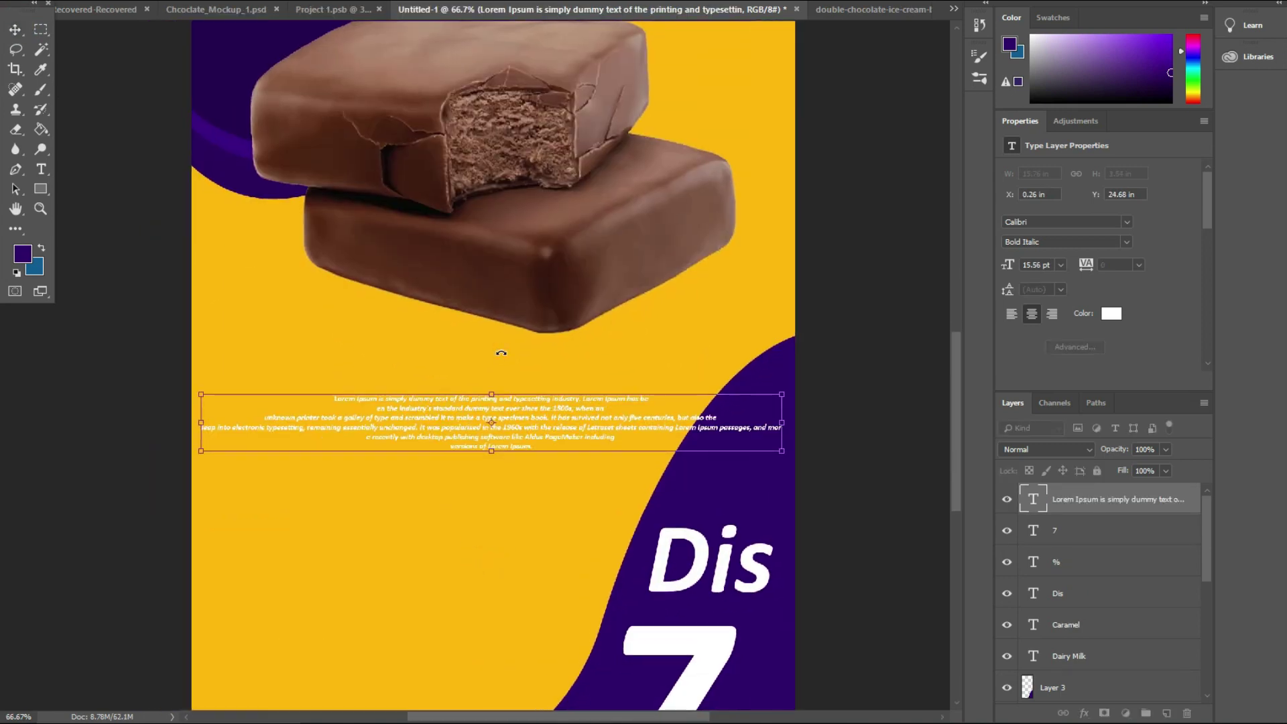
scroll(502, 353, down, 2)
drag(362, 436, 322, 432)
key(ctrl+t)
drag(415, 437, 551, 478)
drag(381, 456, 372, 472)
key(Return)
Lower the body text slightly and drop the barcode image onto the wrapper.
drag(396, 462, 396, 469)
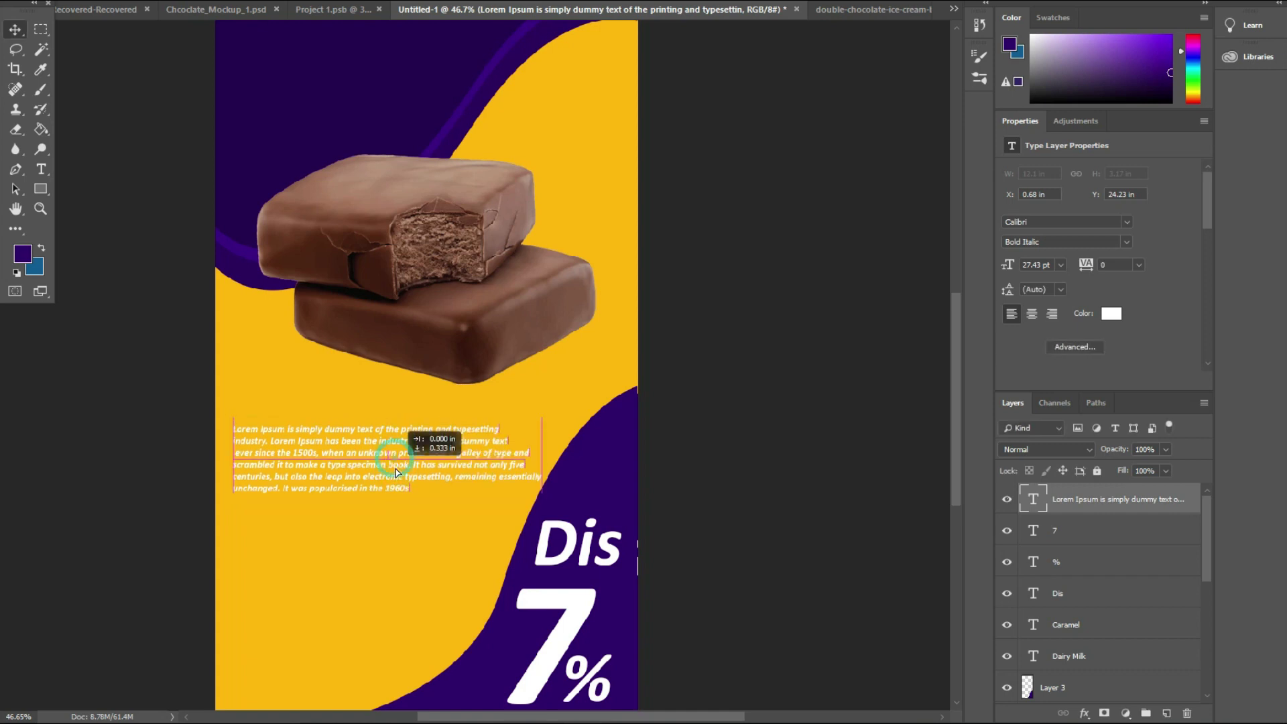
key(ctrl+0)
mouse_move(443, 522)
mouse_down()
mouse_move(480, 401)
mouse_move(404, 648)
mouse_up()
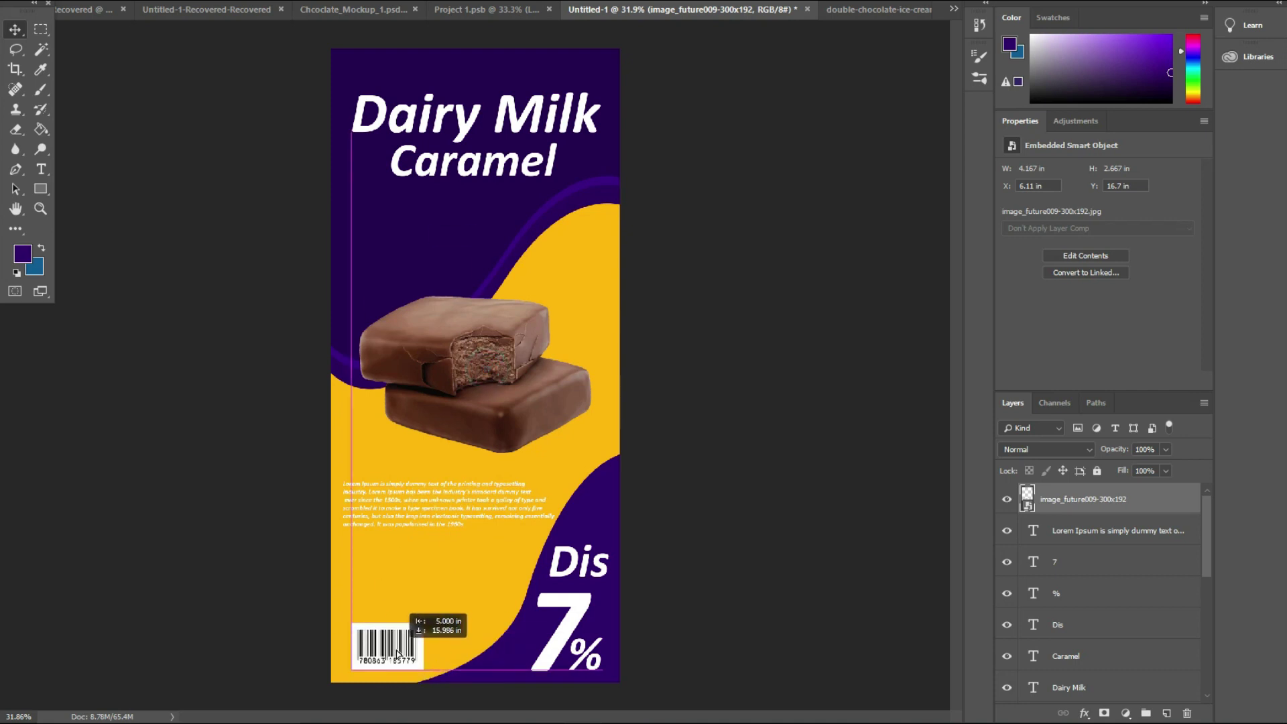
Shift the Lorem Ipsum paragraph slightly left to line up with the barcode.
click(736, 552)
mouse_move(460, 505)
mouse_down()
mouse_move(445, 522)
mouse_move(446, 496)
mouse_up()
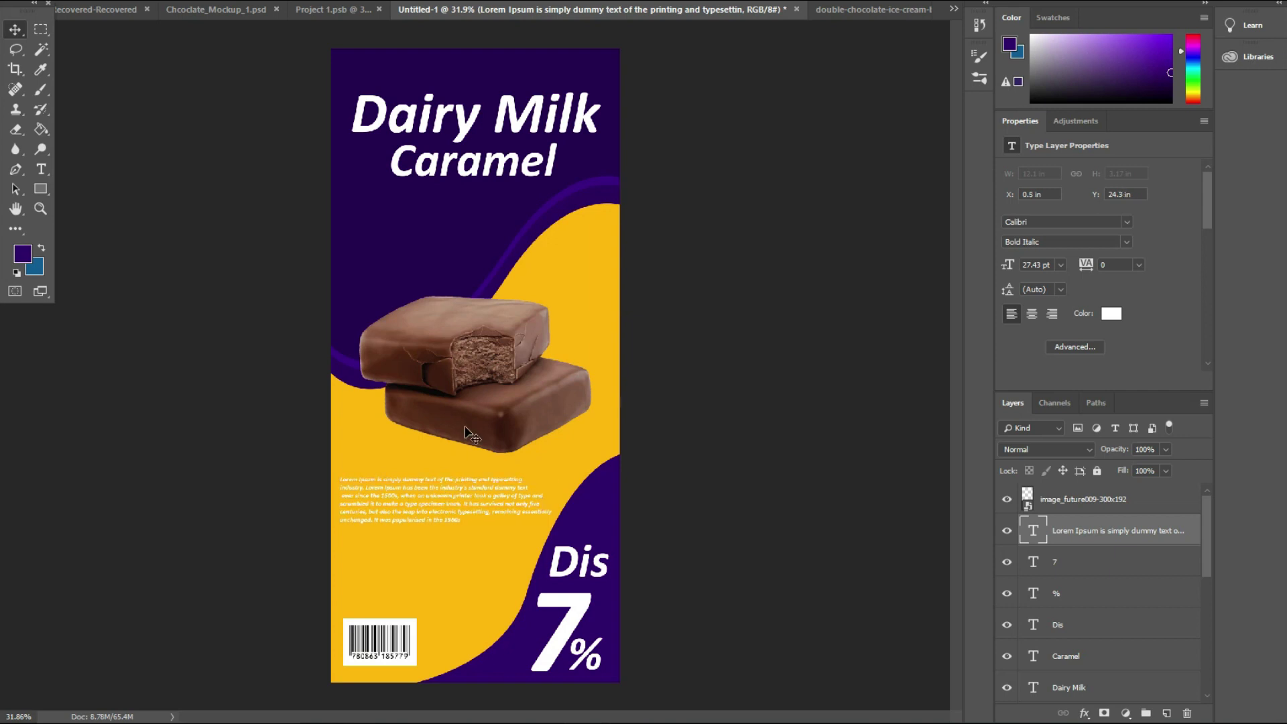
click(735, 212)
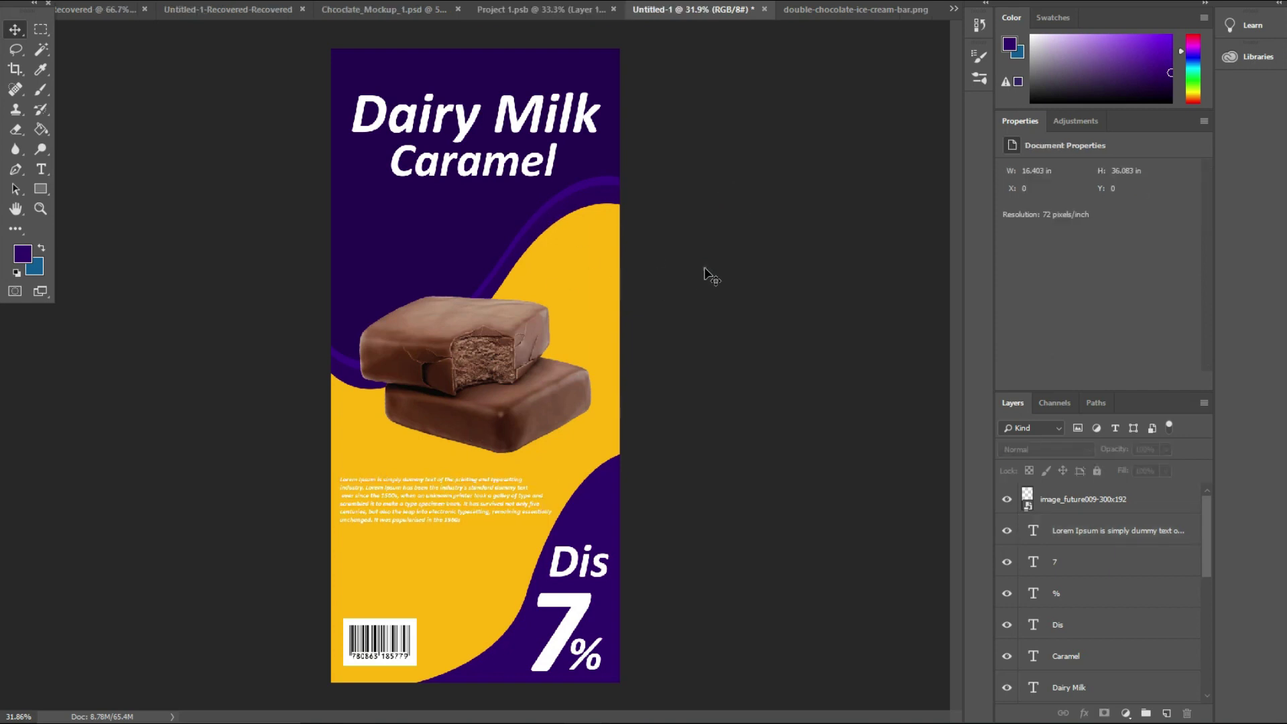